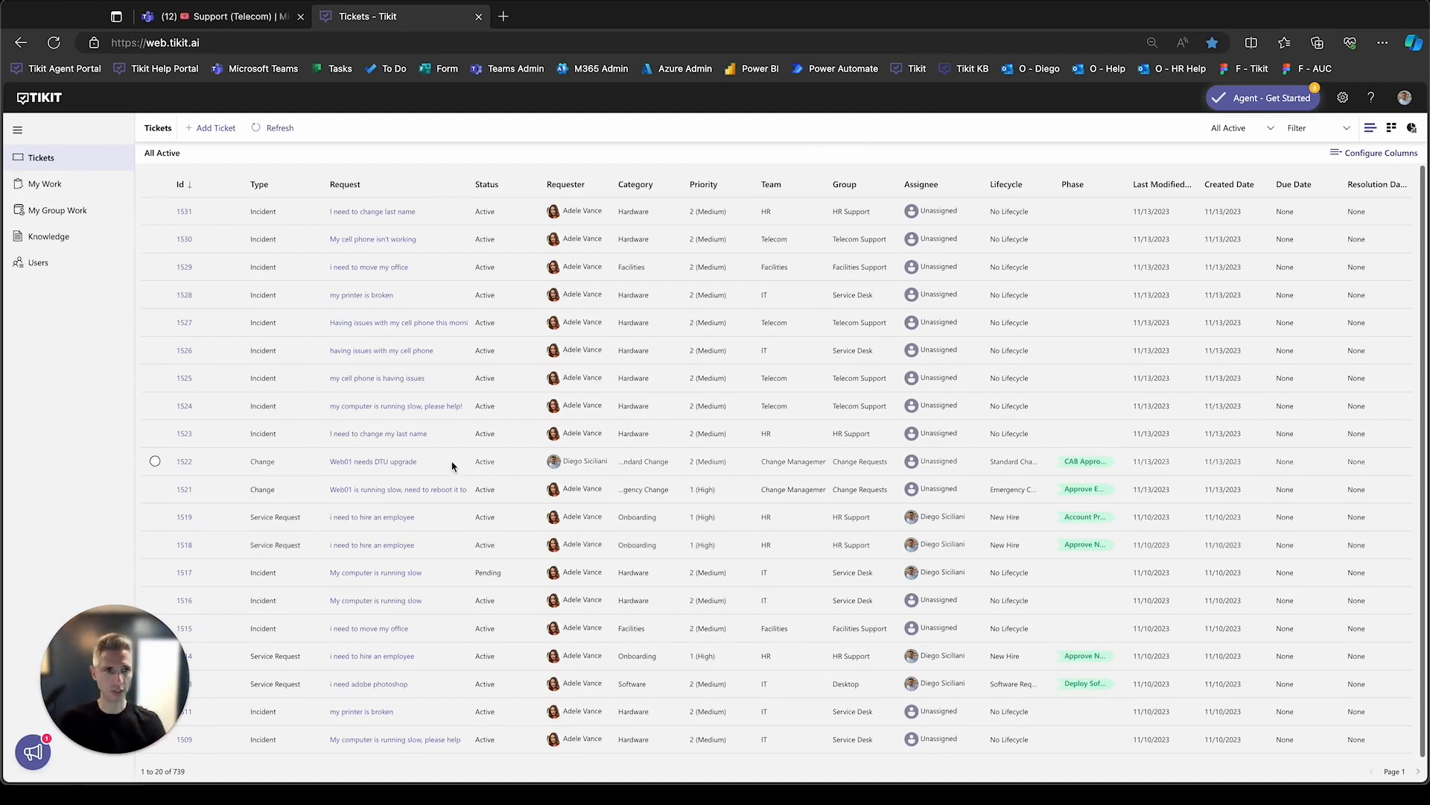
- Switch the ticket list to the ITIL Incident custom view
click(1226, 131)
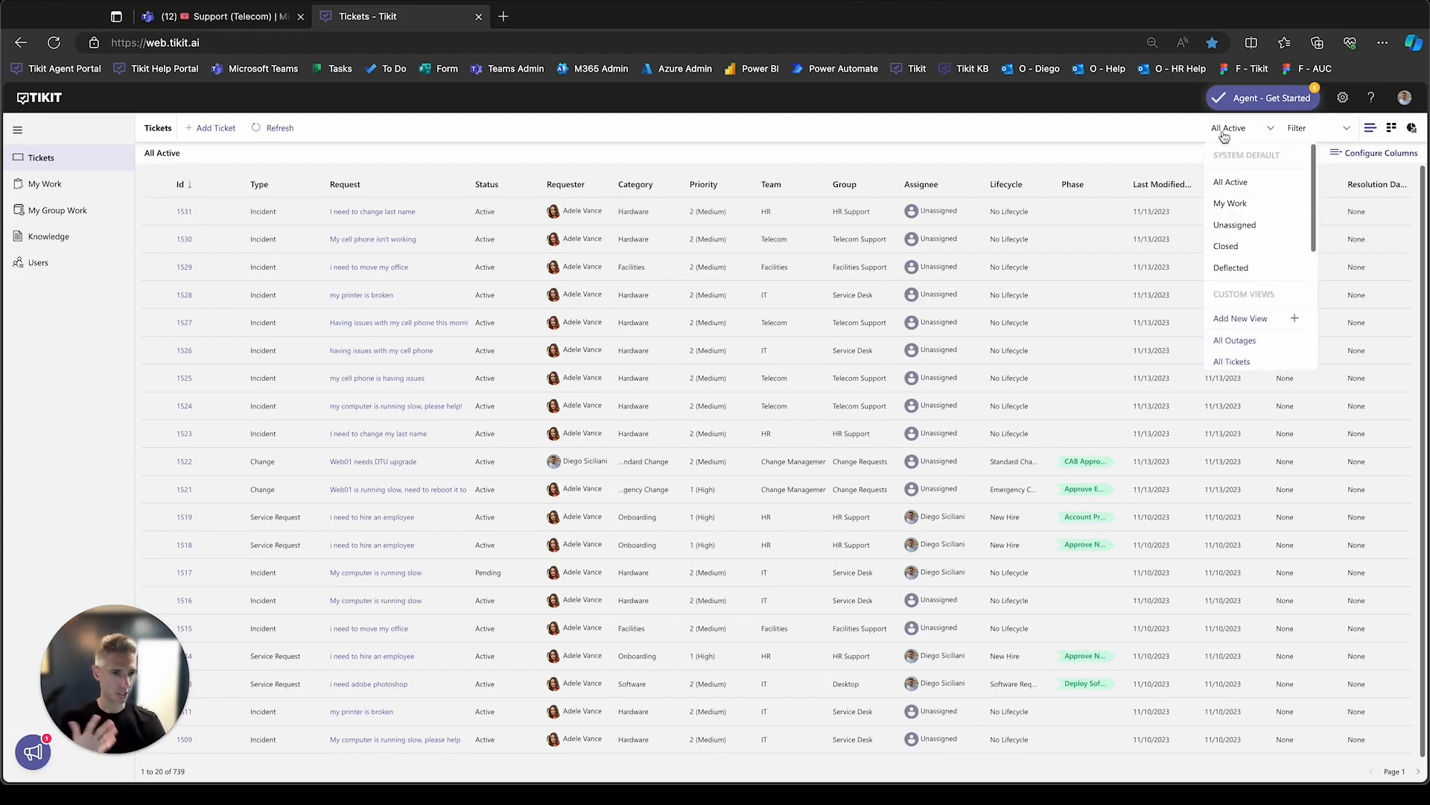
scroll(1233, 275, down, 1)
scroll(1236, 275, down, 2)
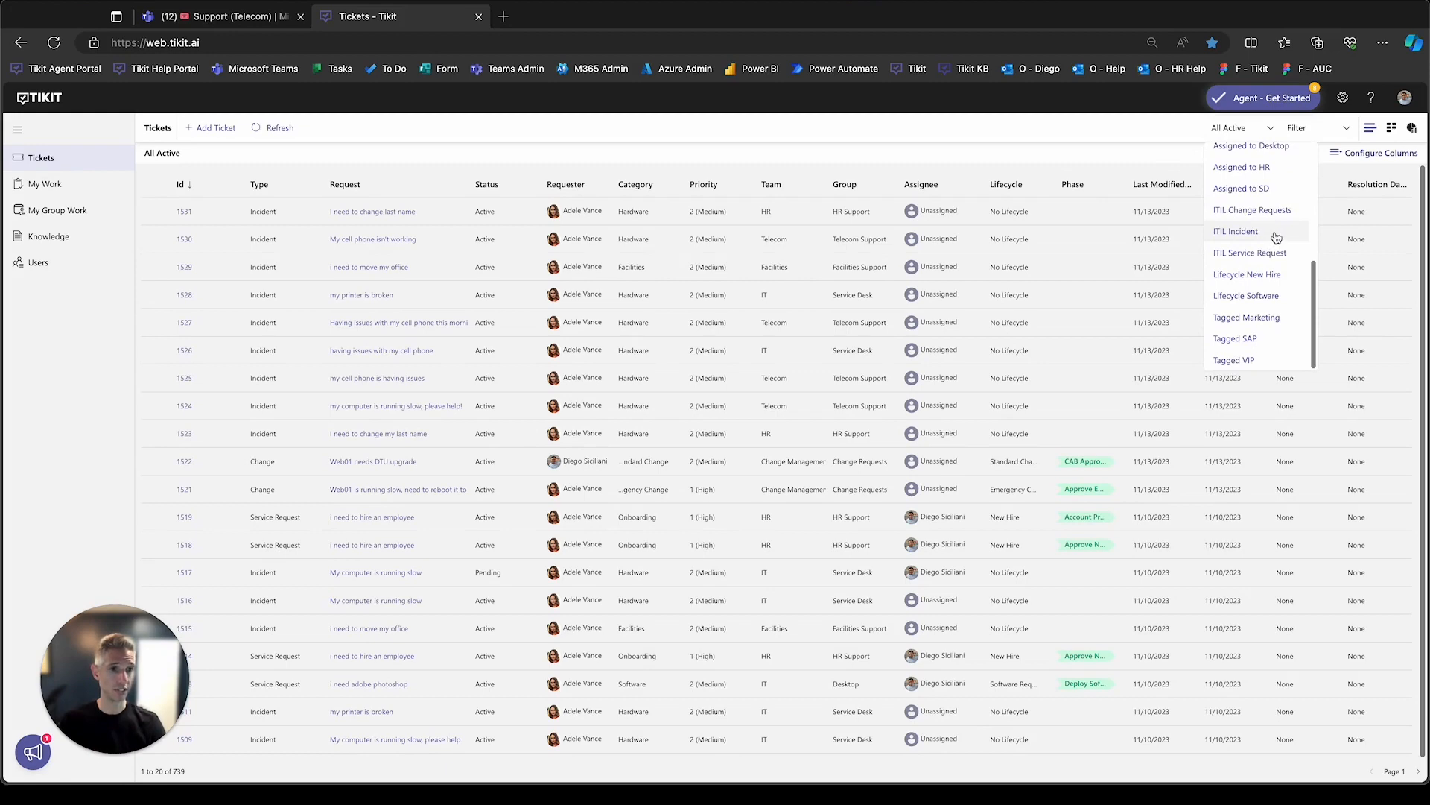
click(1275, 234)
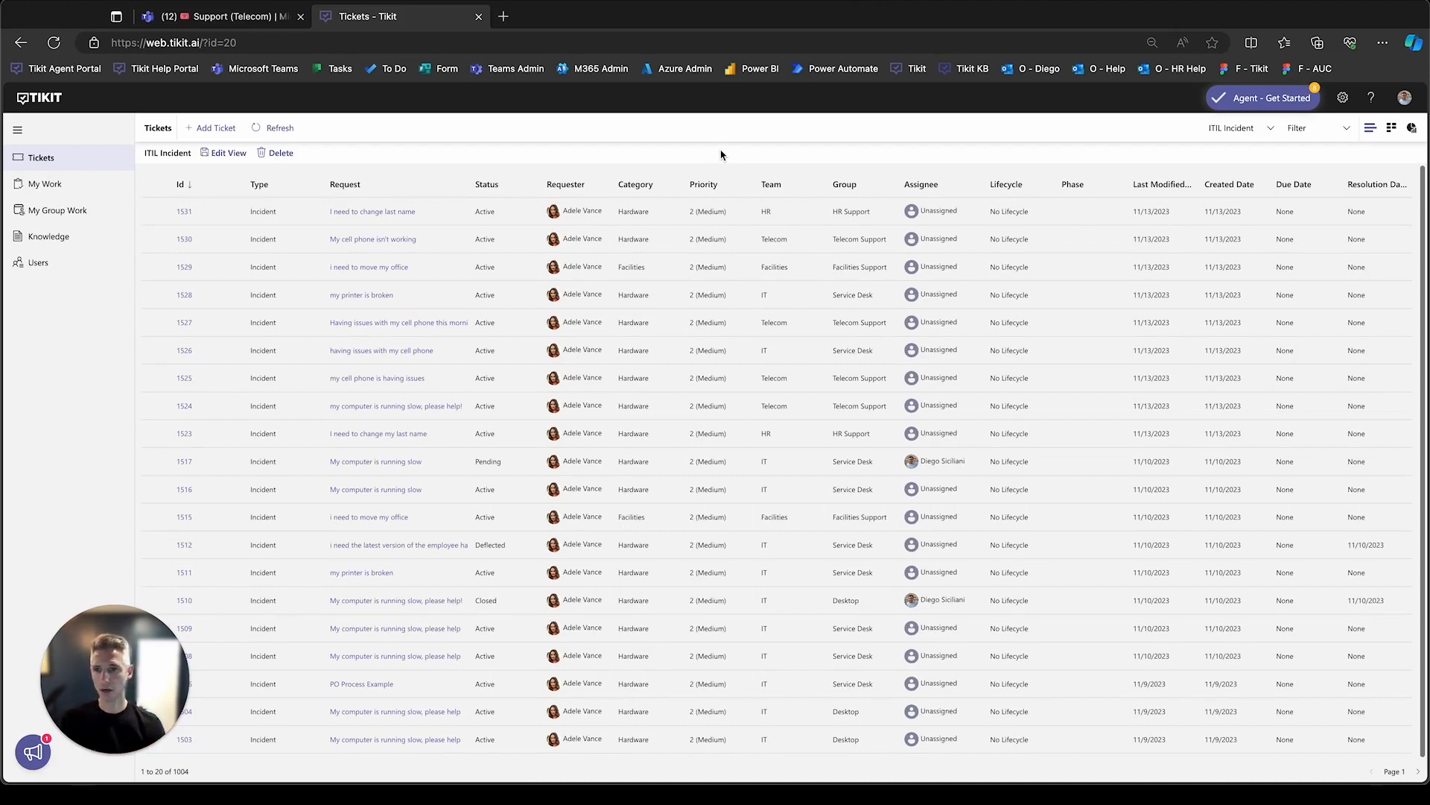
- Open the "my printer is broken" incident and send the message "Please try to unplug and plug the printer back in."
click(185, 295)
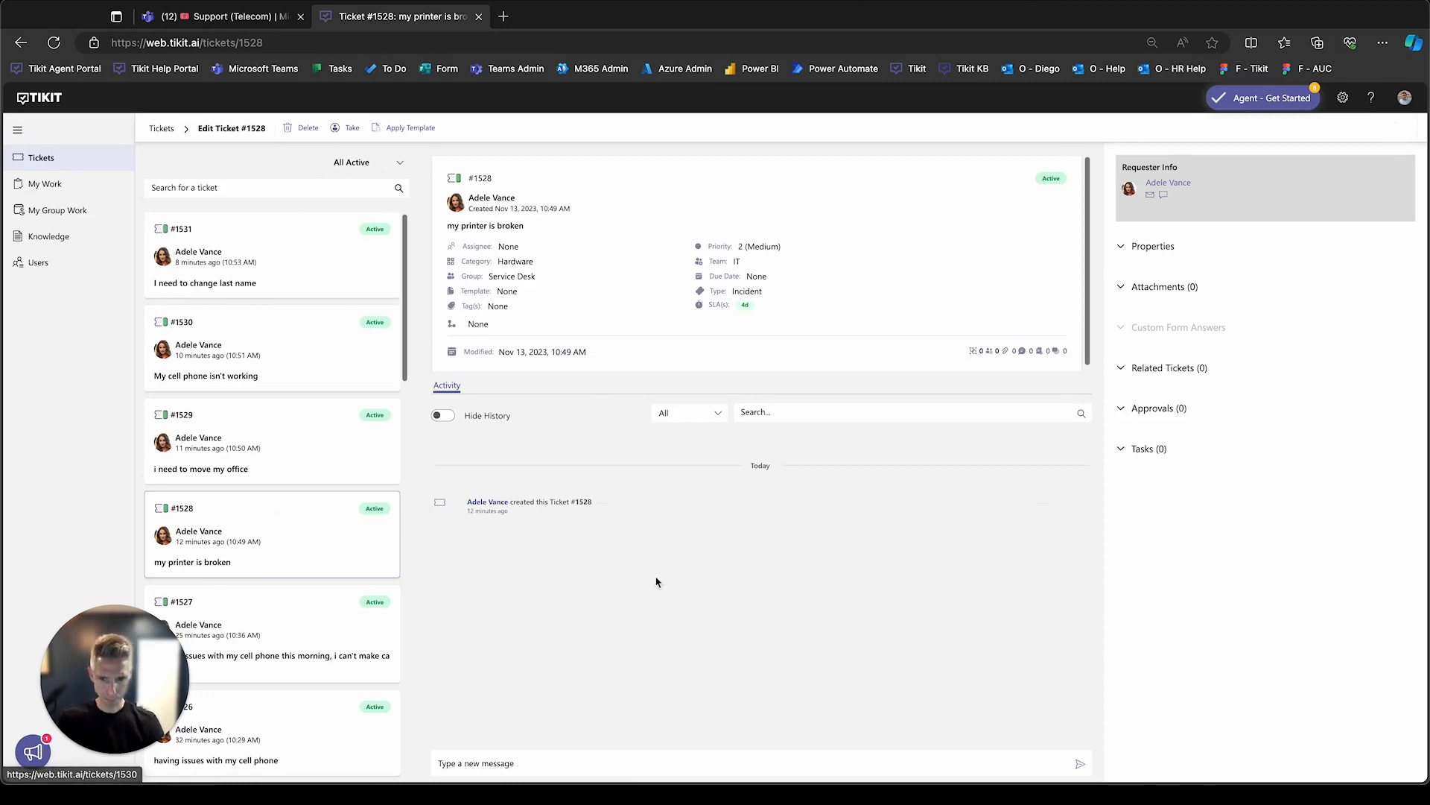
click(721, 756)
text(Please try to unplug and plug the printer back in.)
click(1083, 766)
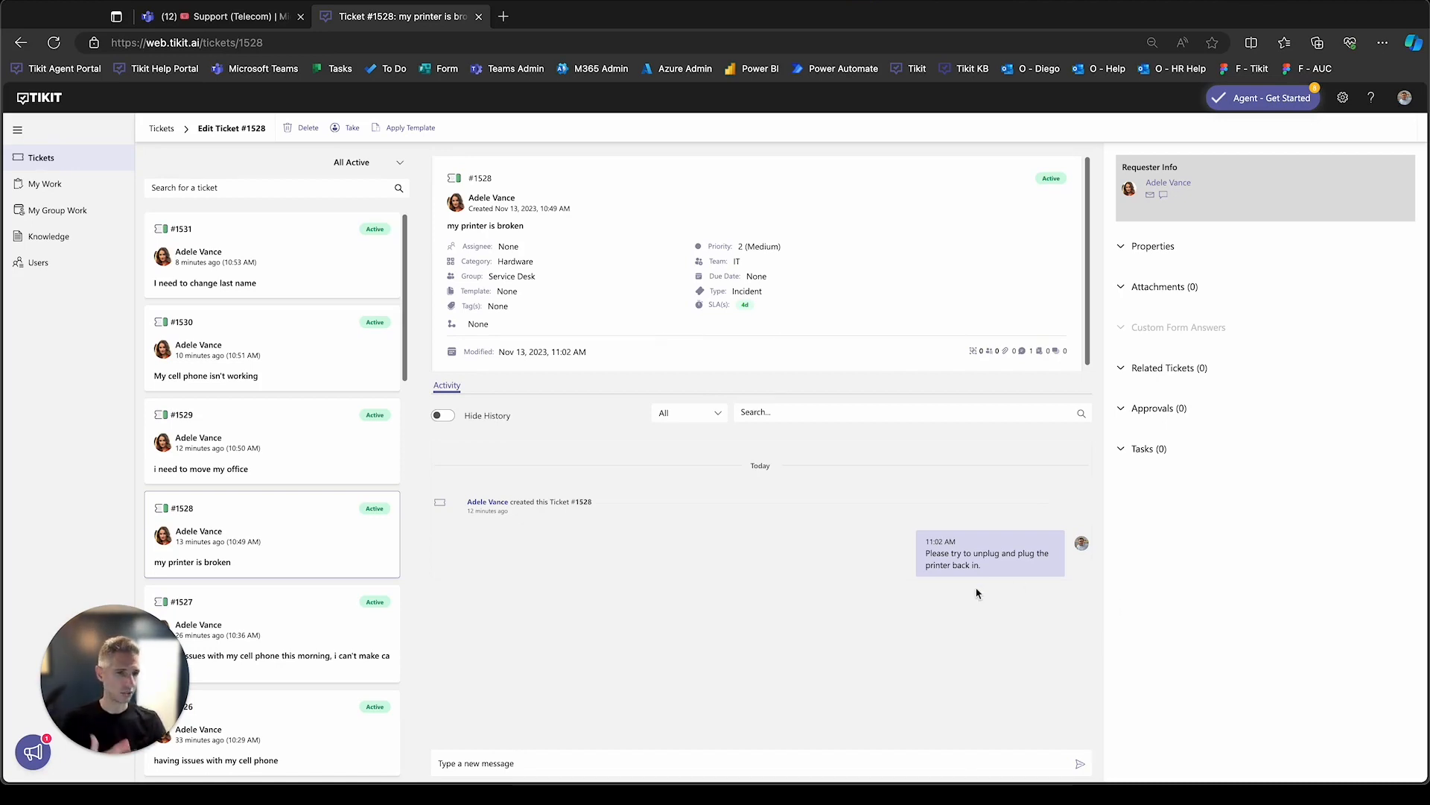
- Set the printer incident's status to Resolved in its properties and save the ticket
click(1153, 249)
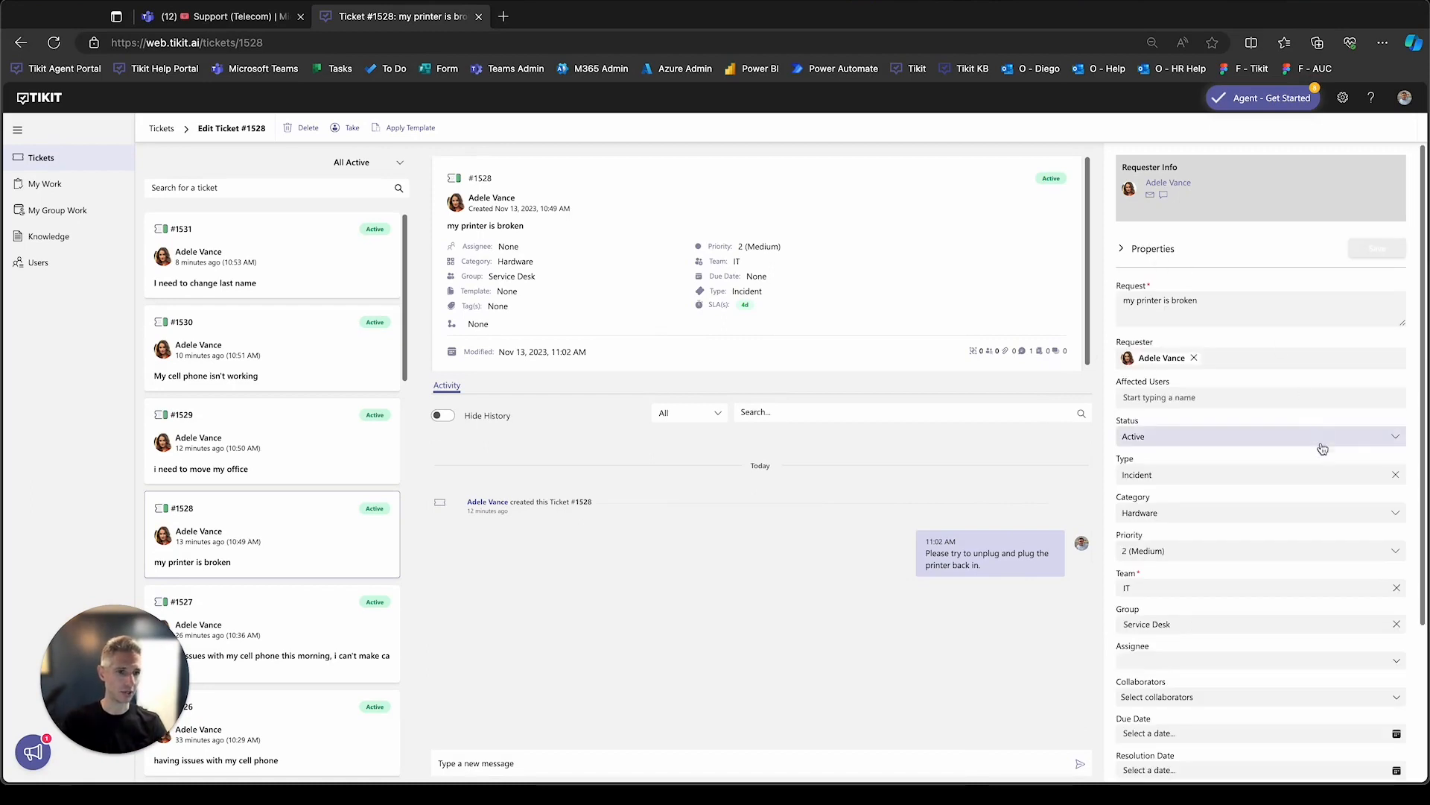
click(1374, 445)
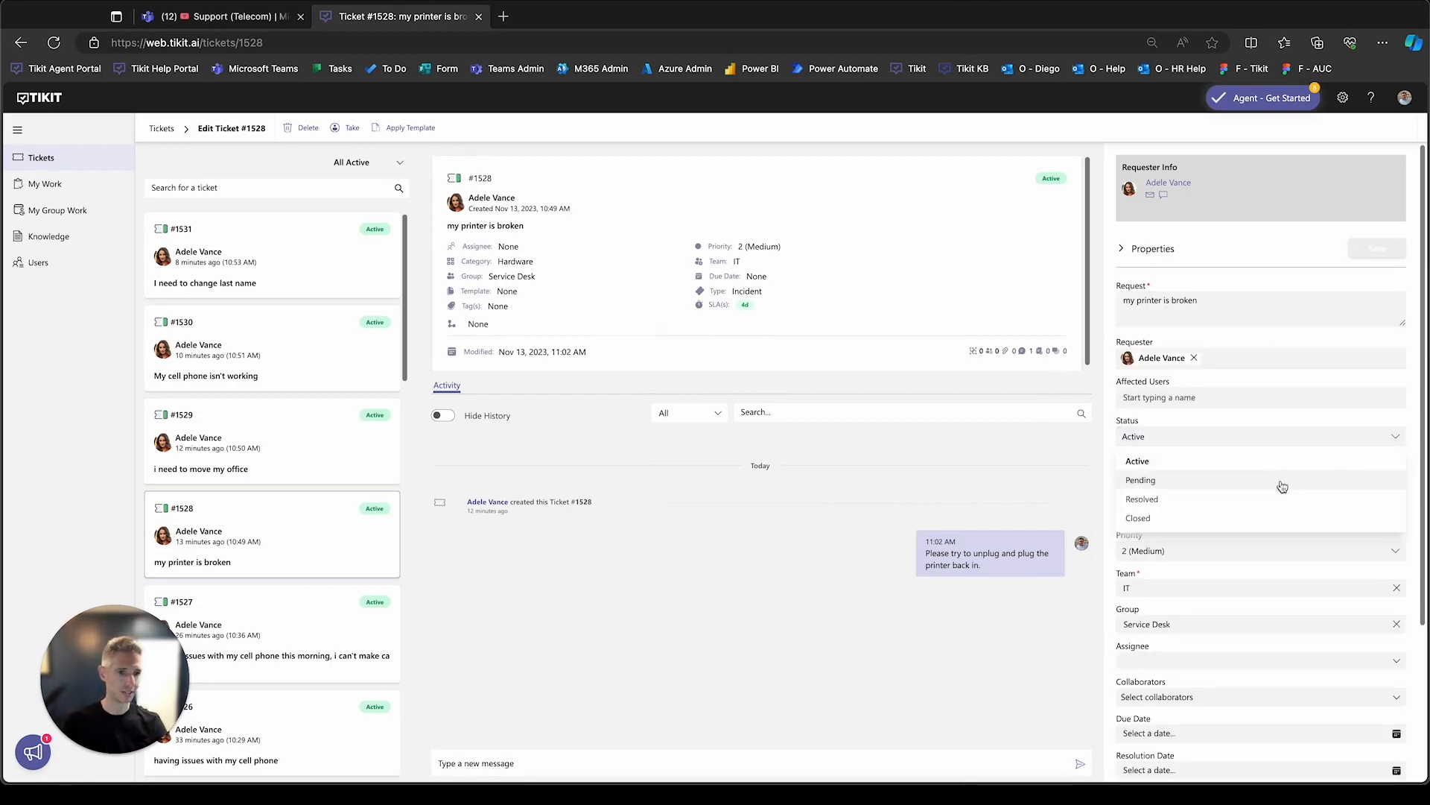
click(1275, 497)
click(1370, 252)
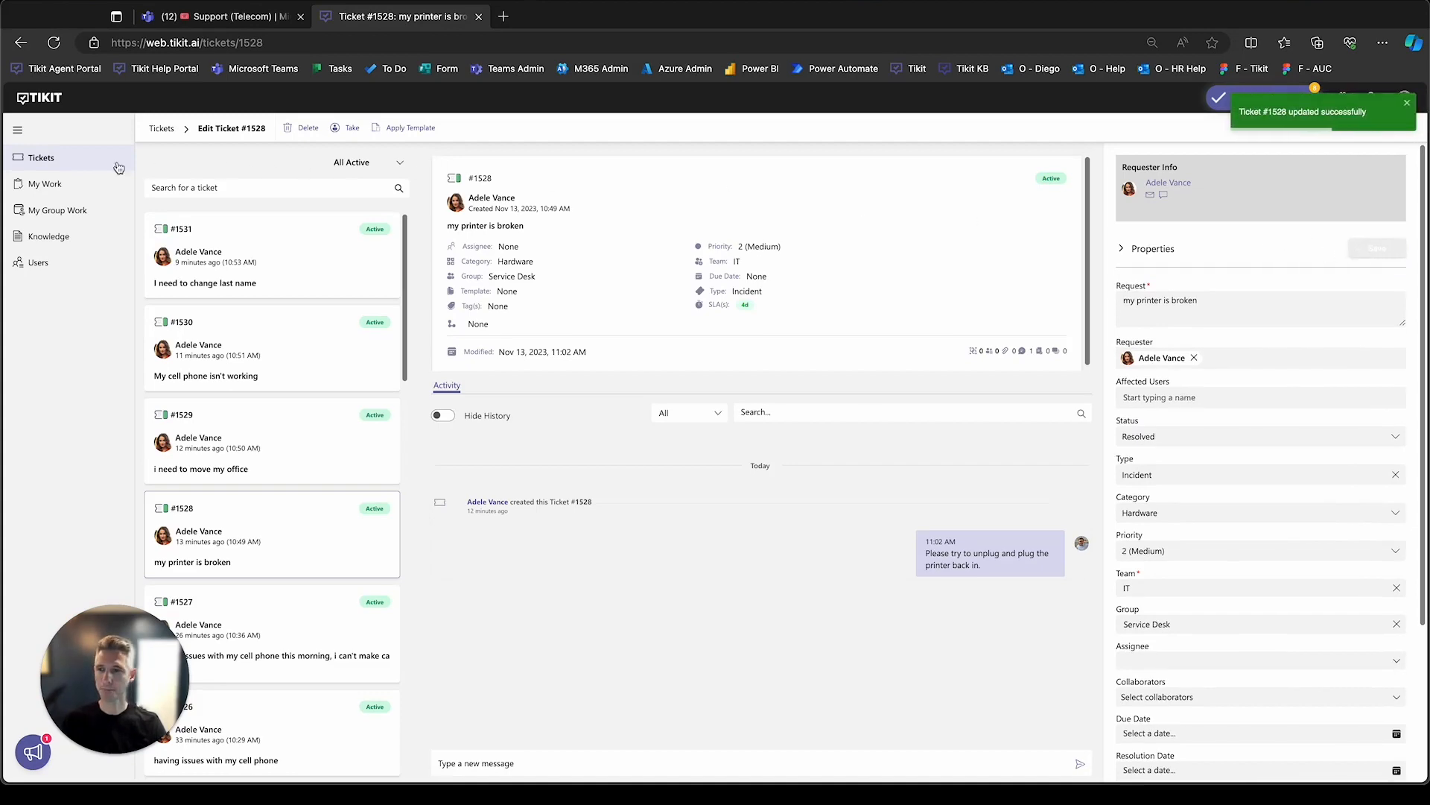
- Return to the ticket list and switch it to the ITIL Service Request view
click(90, 163)
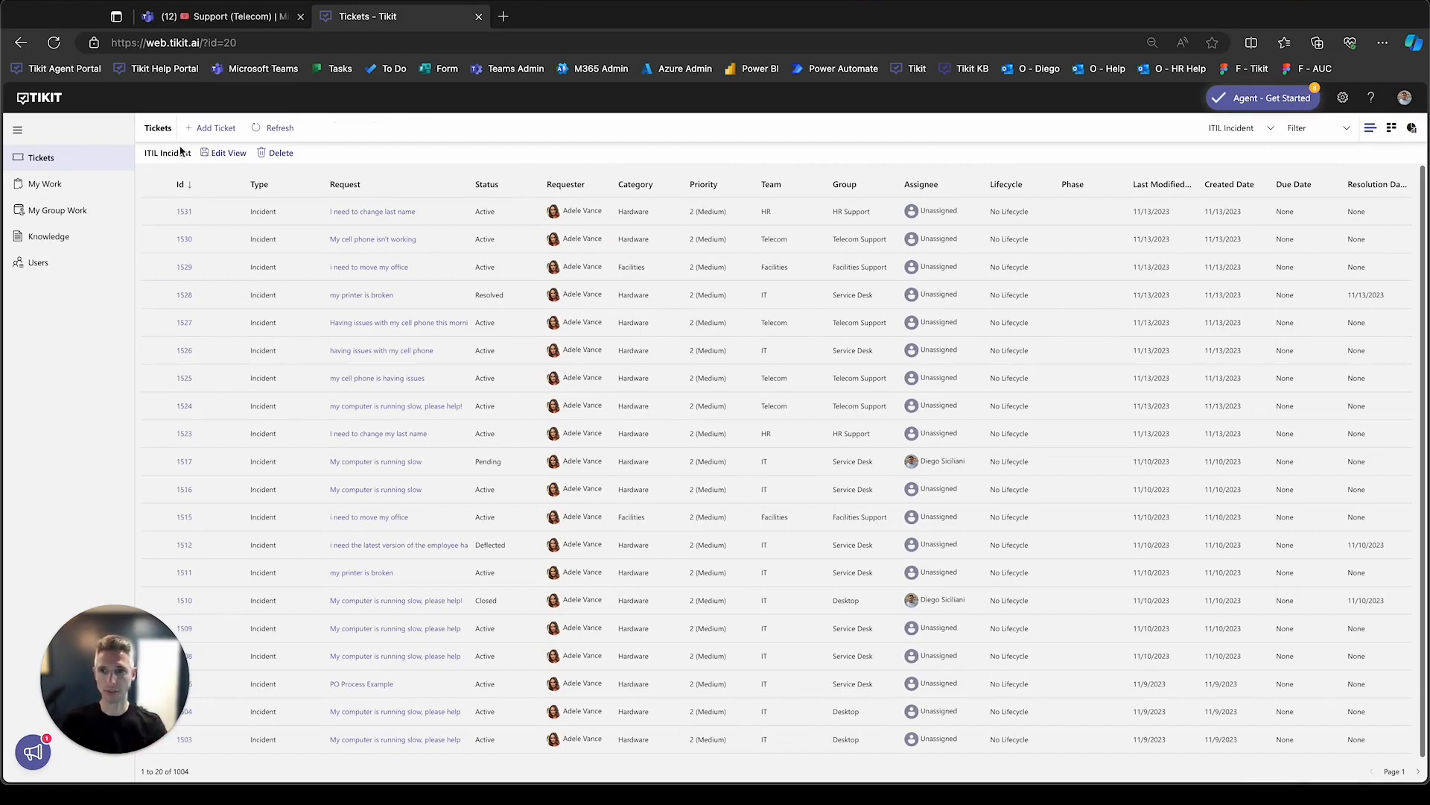
click(1228, 129)
scroll(1257, 296, down, 3)
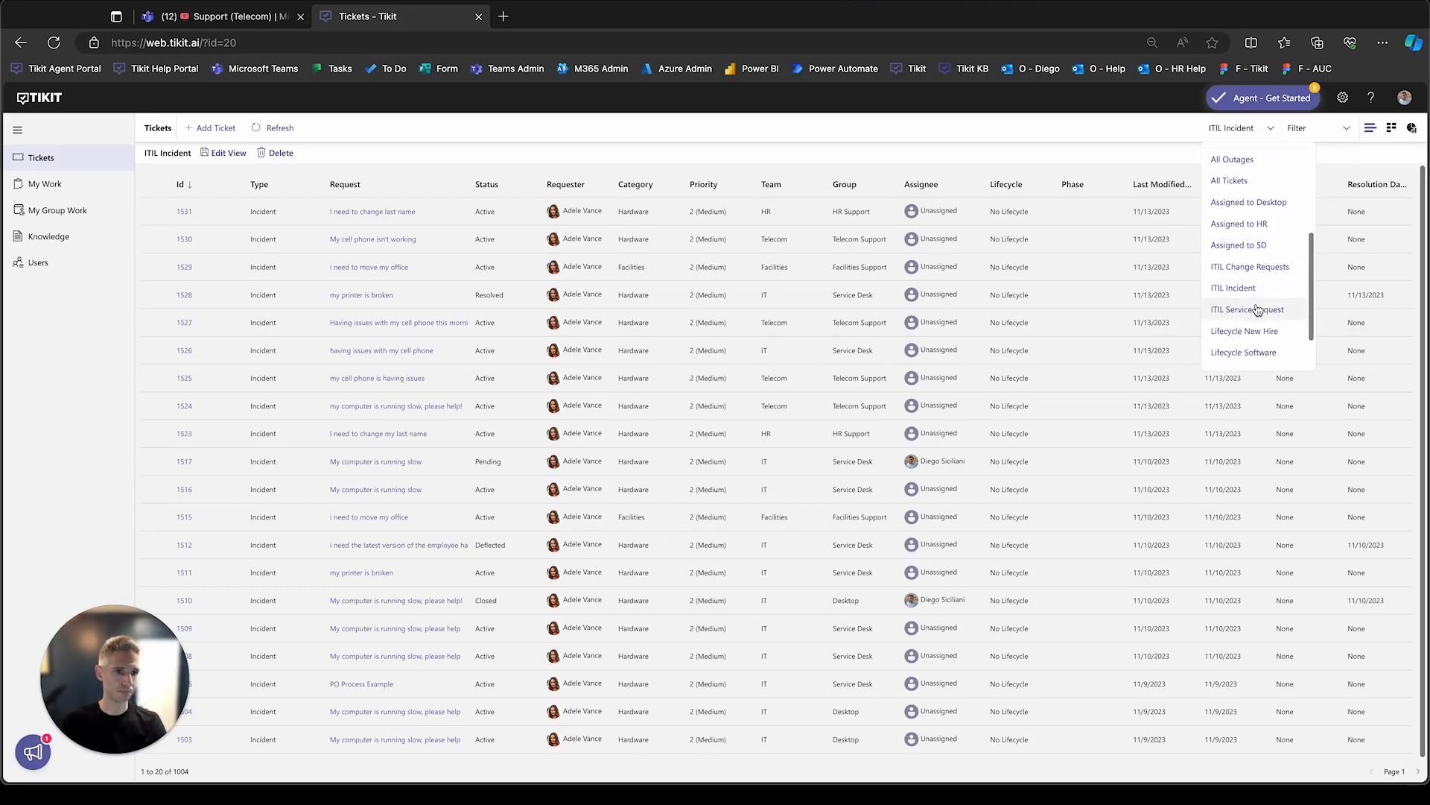
click(1259, 309)
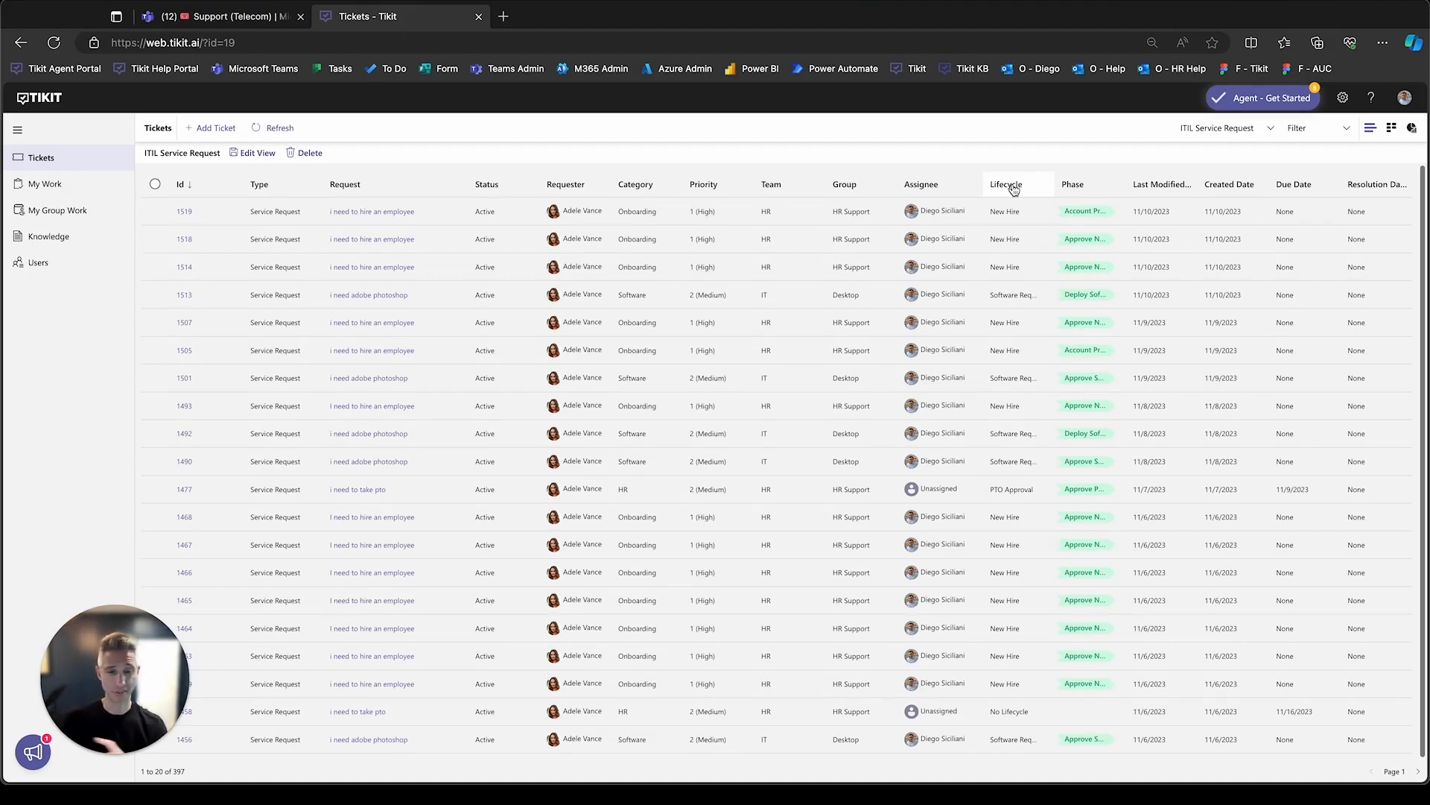
- Open the newest "i need to hire an employee" request and show its New Hire lifecycle and custom form answers
click(188, 214)
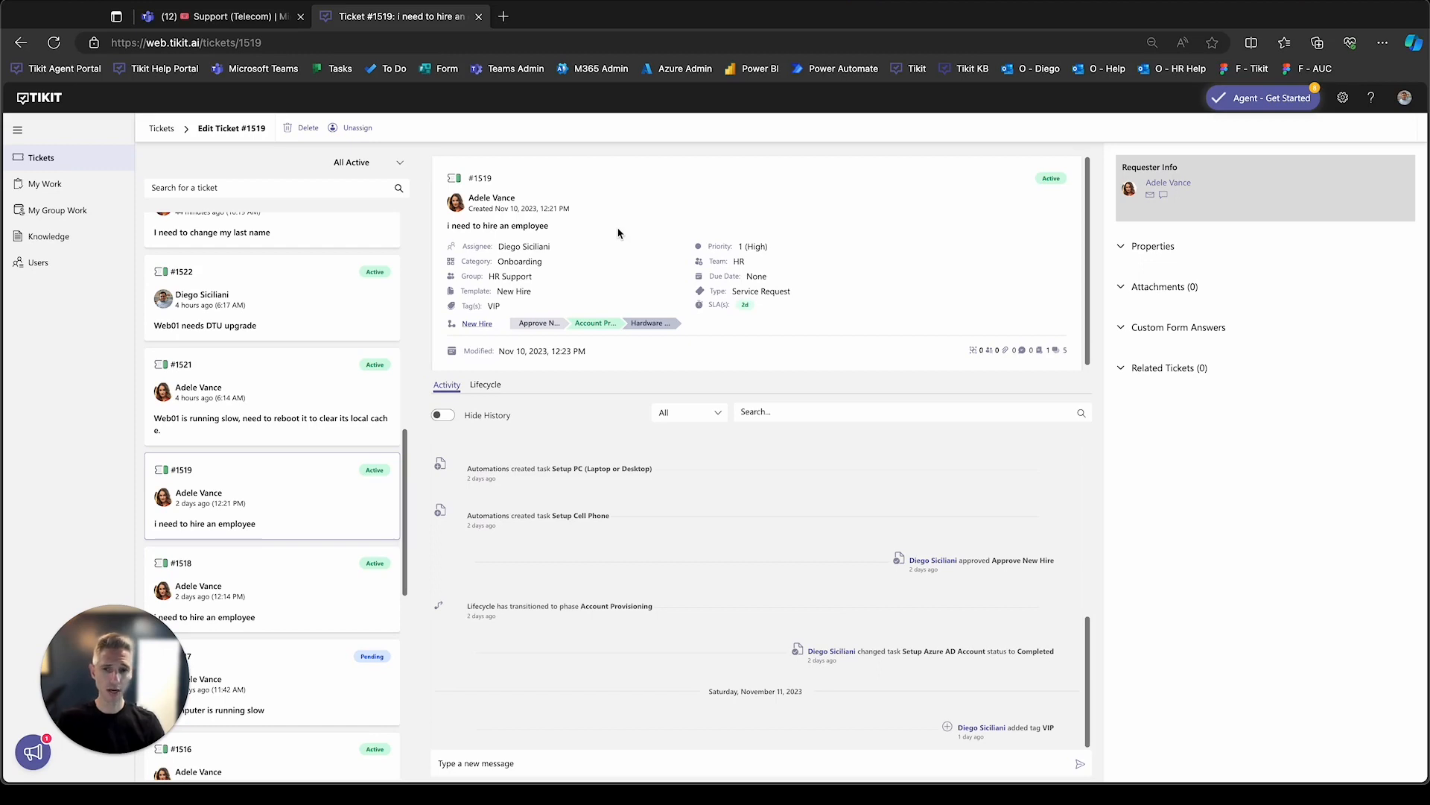
click(478, 326)
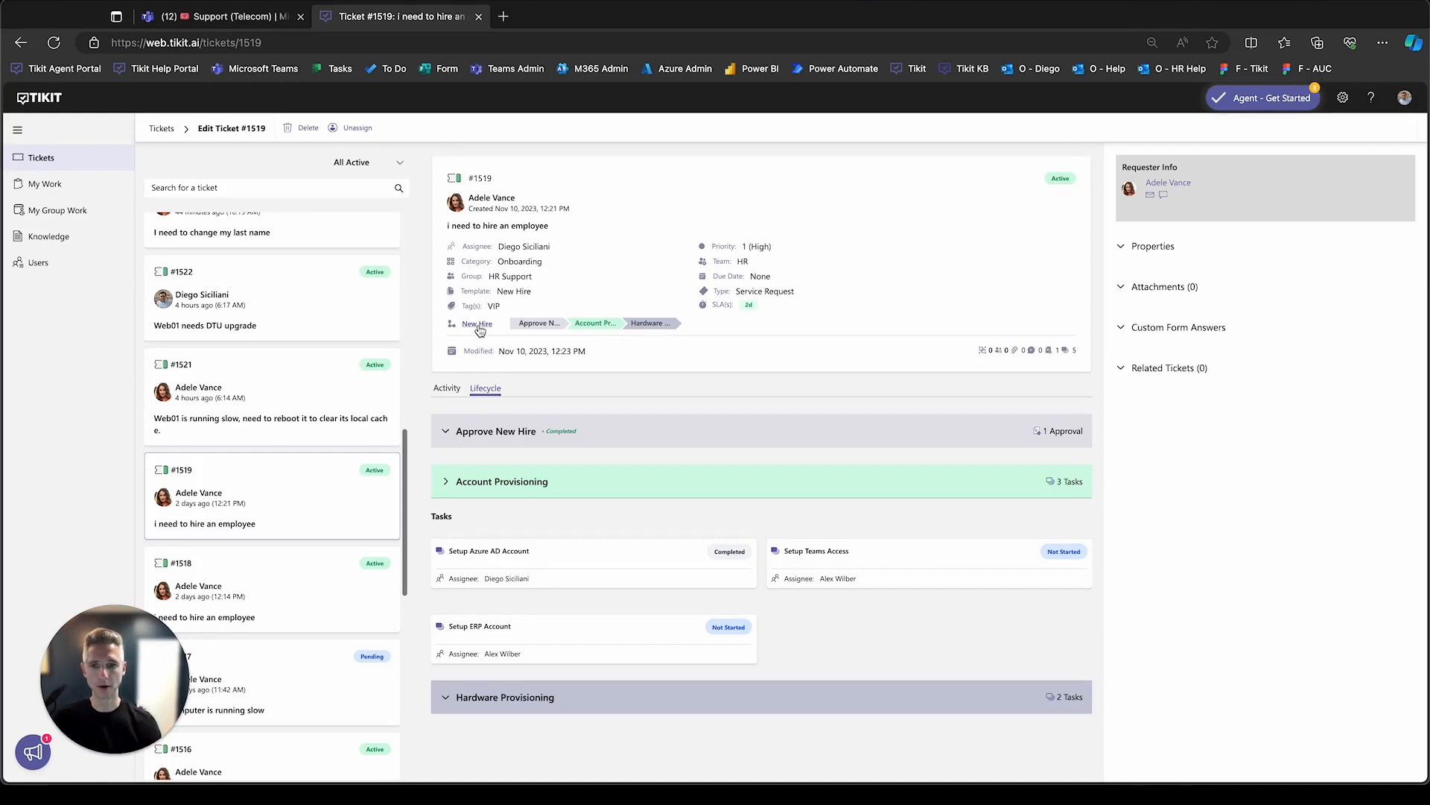
click(1125, 327)
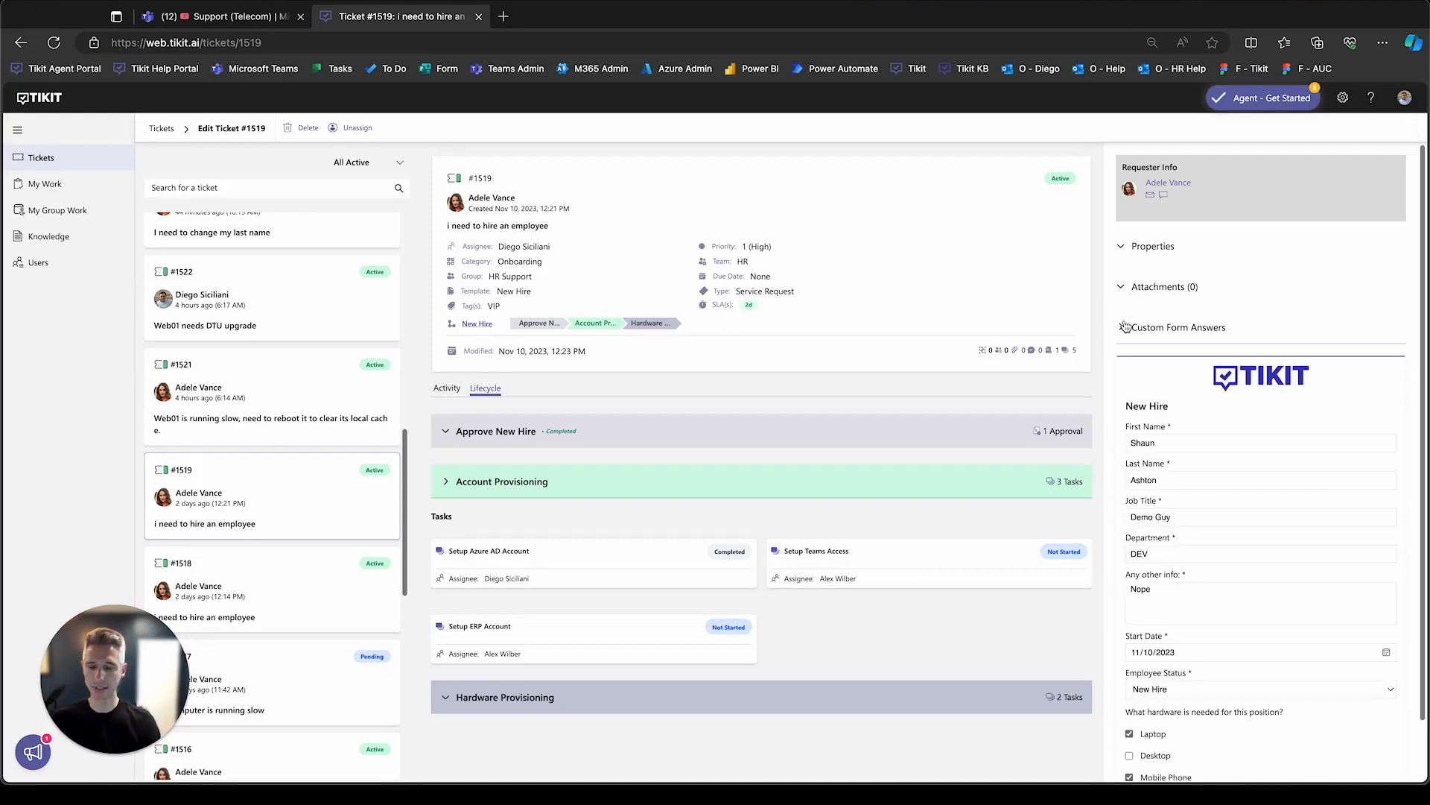
scroll(1129, 343, down, 2)
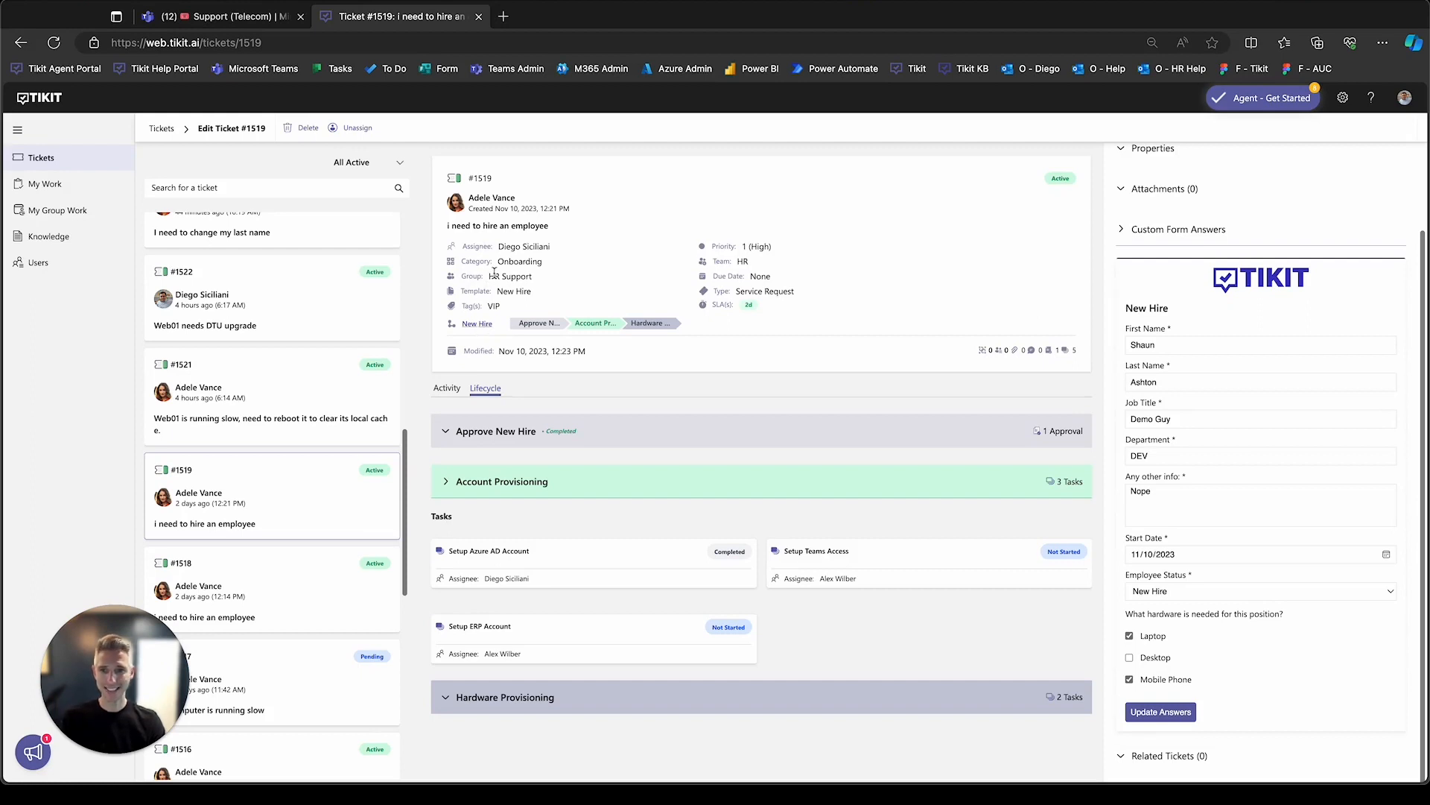
- Review the Approve New Hire, Account Provisioning and Hardware Provisioning phases of the lifecycle, ending on Account Provisioning
click(526, 327)
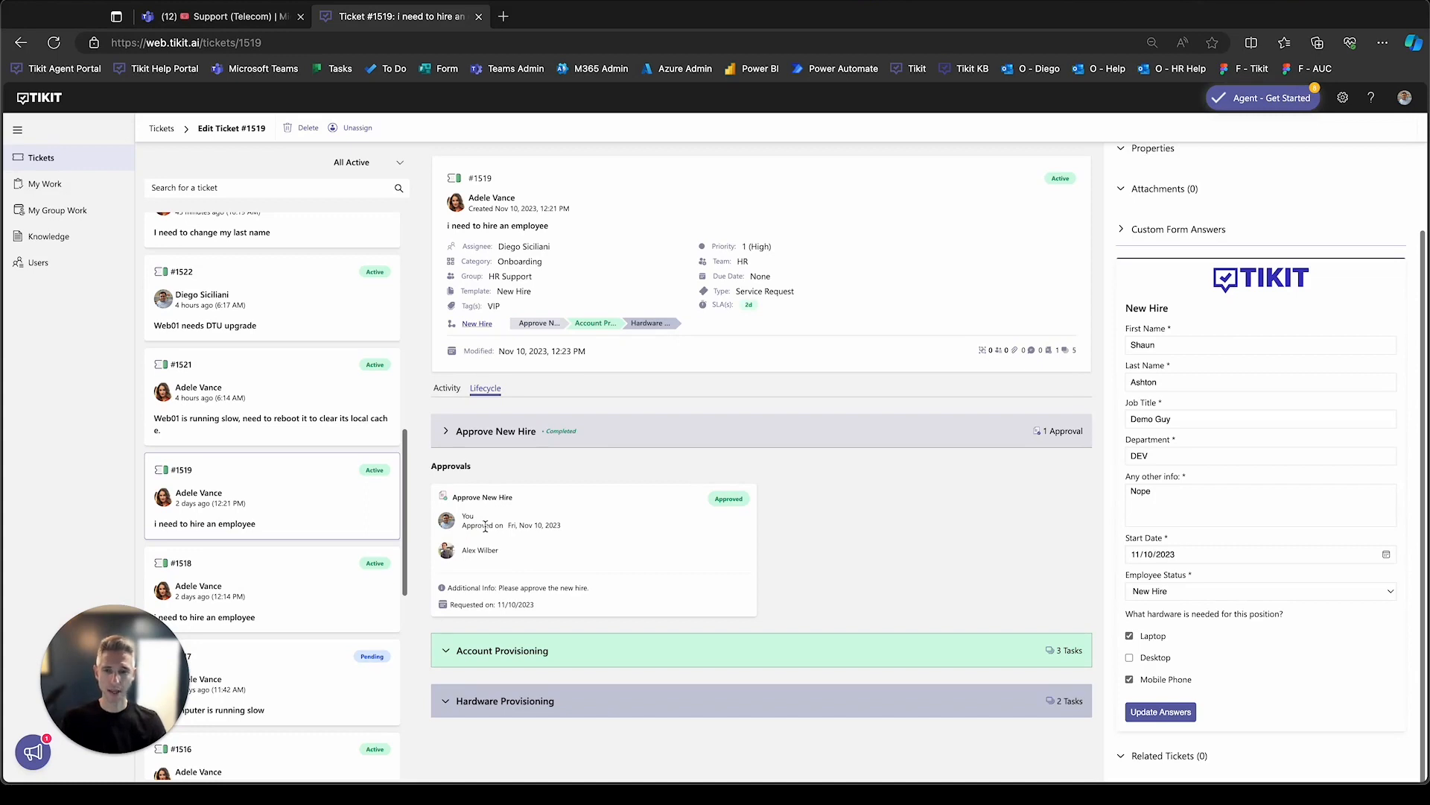
click(587, 329)
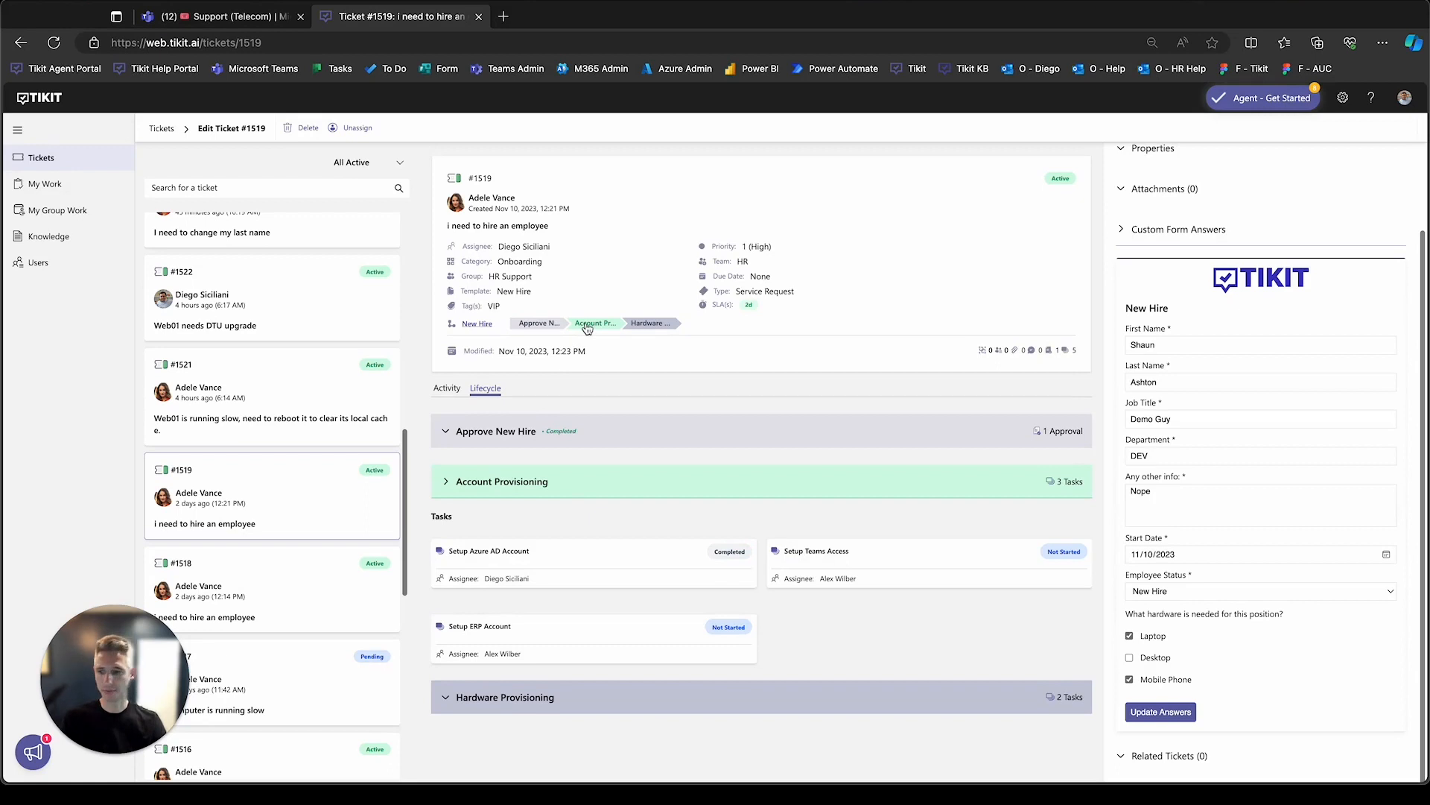
click(652, 326)
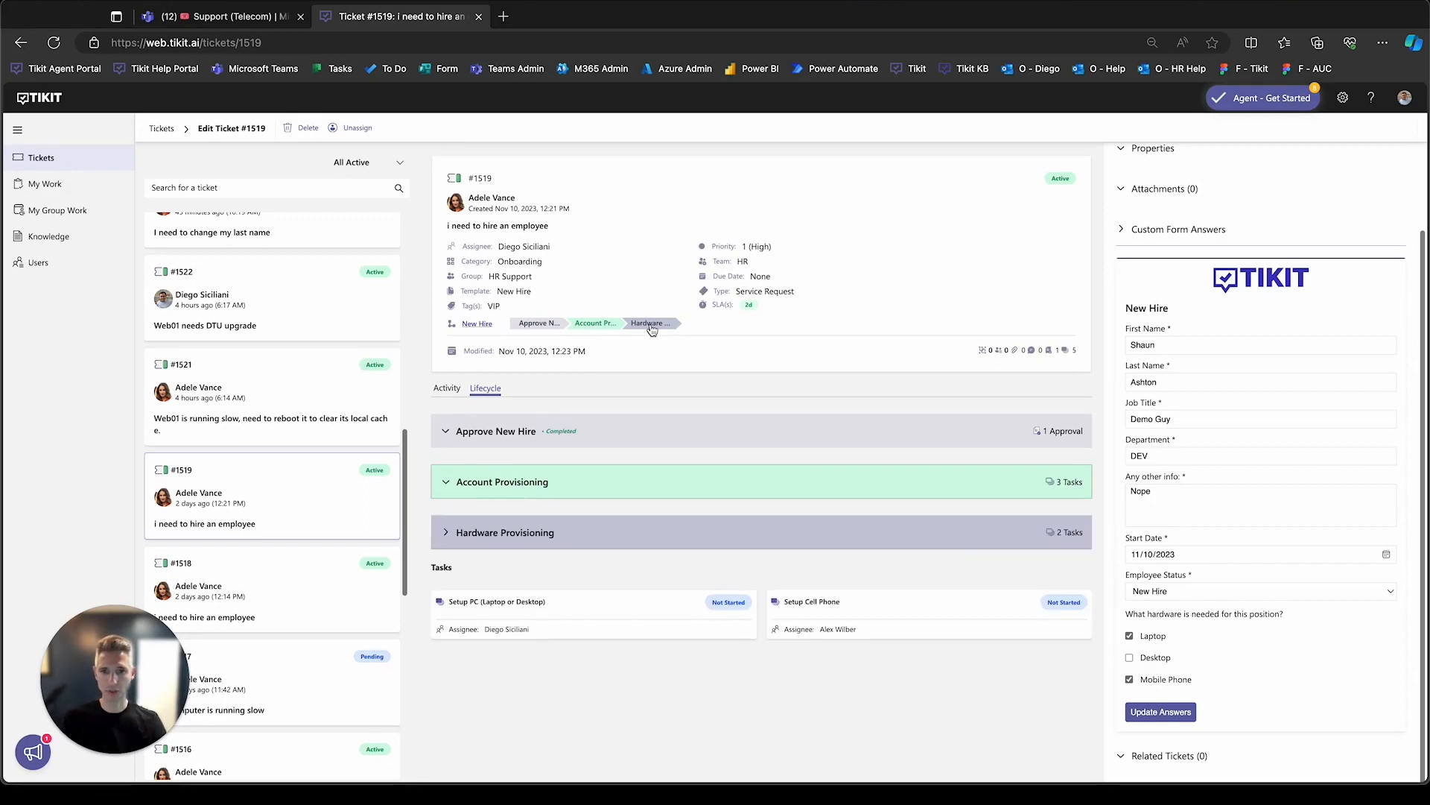
click(609, 328)
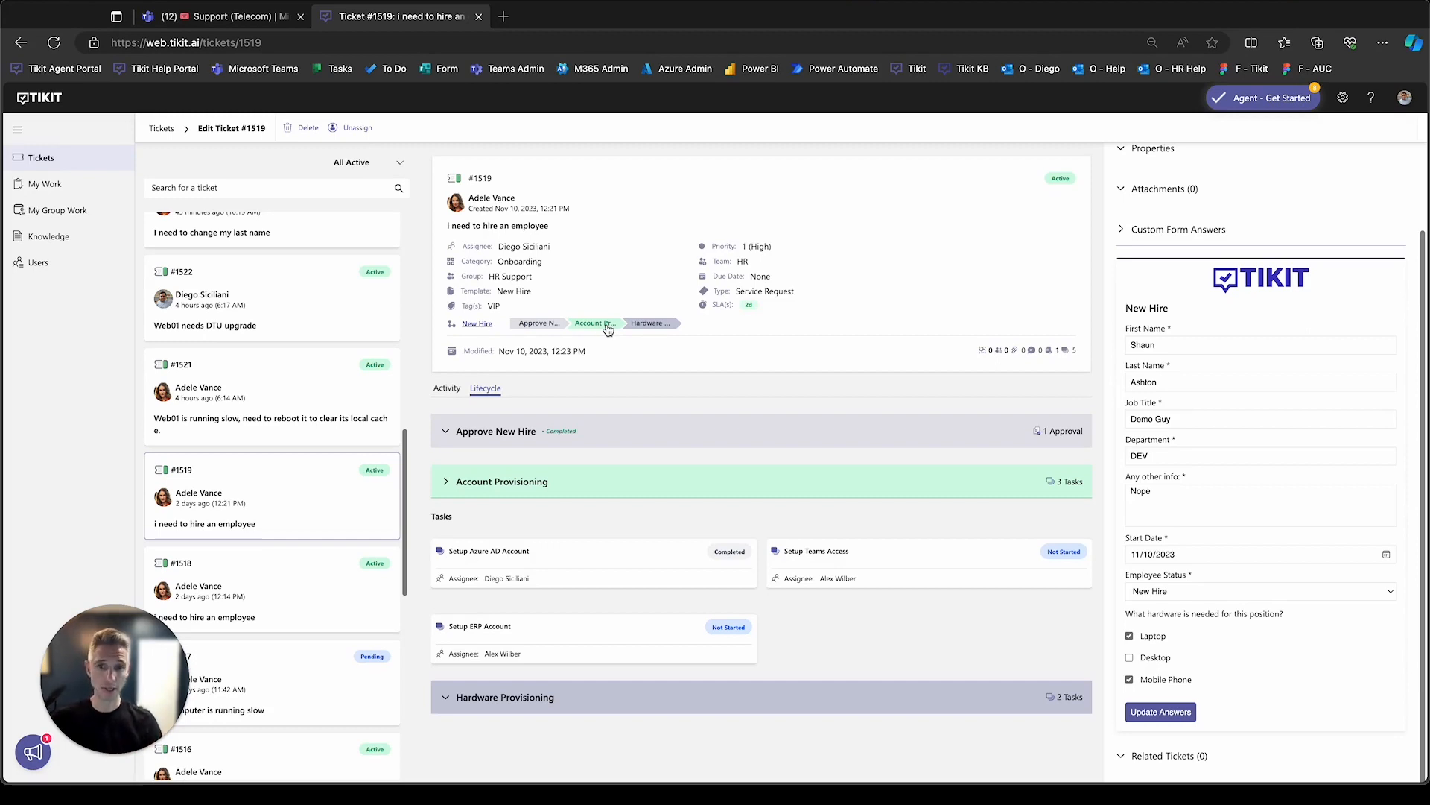
click(538, 326)
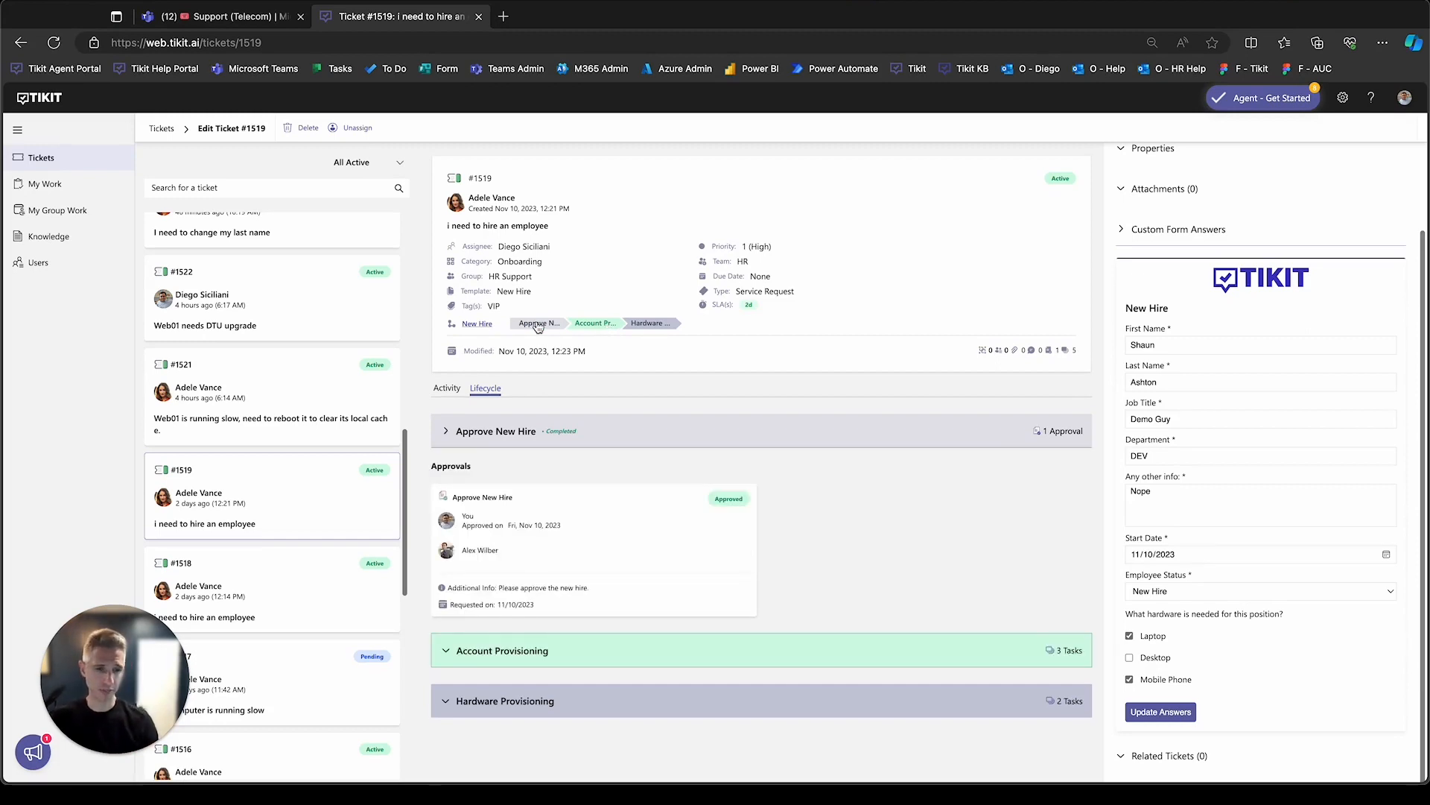
click(589, 326)
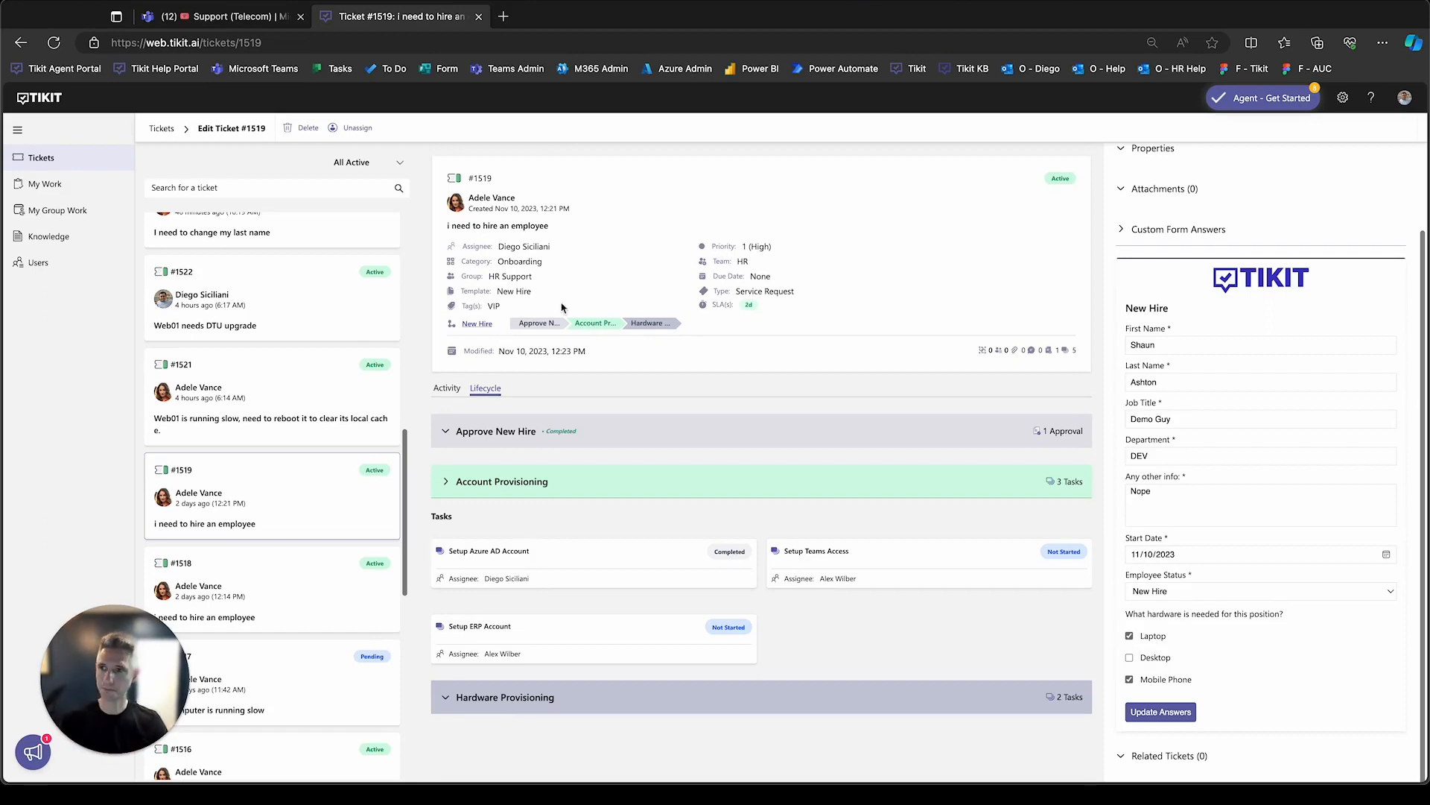
- Return to the ticket list and switch it to the ITIL Change Requests view
click(105, 164)
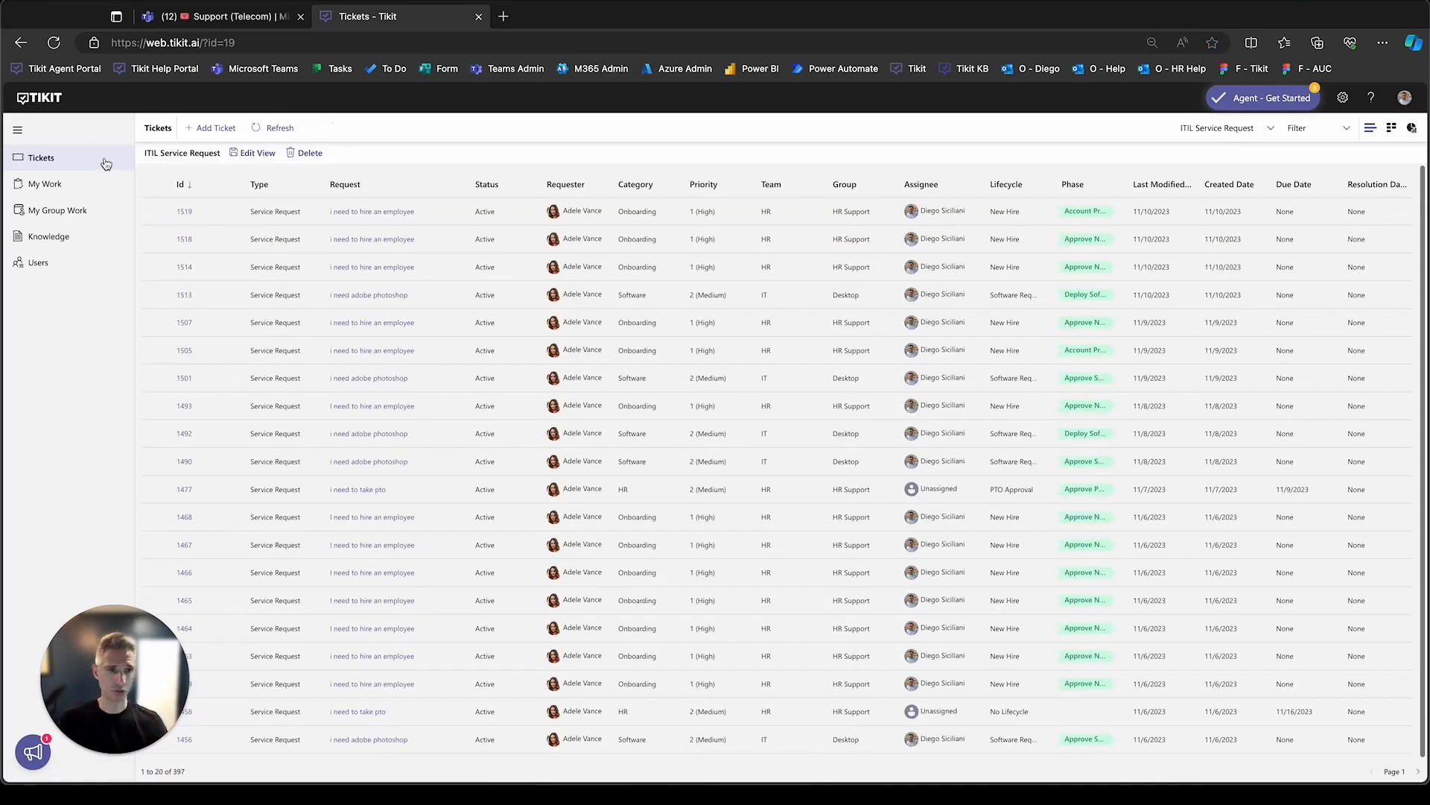
click(1198, 131)
scroll(1203, 279, down, 5)
click(1222, 307)
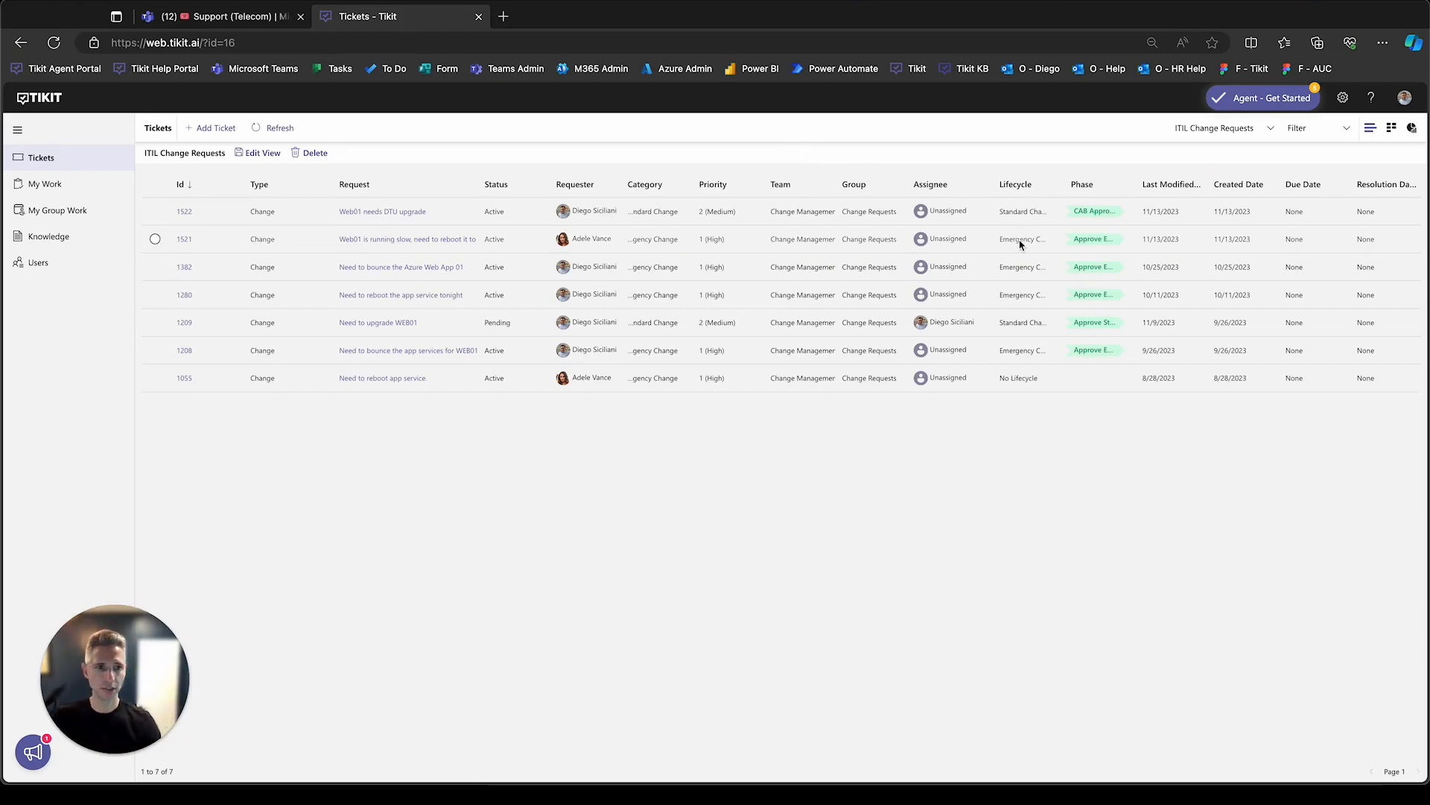
- Open the "Web01 needs DTU upgrade" change and show its Standard Change lifecycle and custom form answers
click(185, 215)
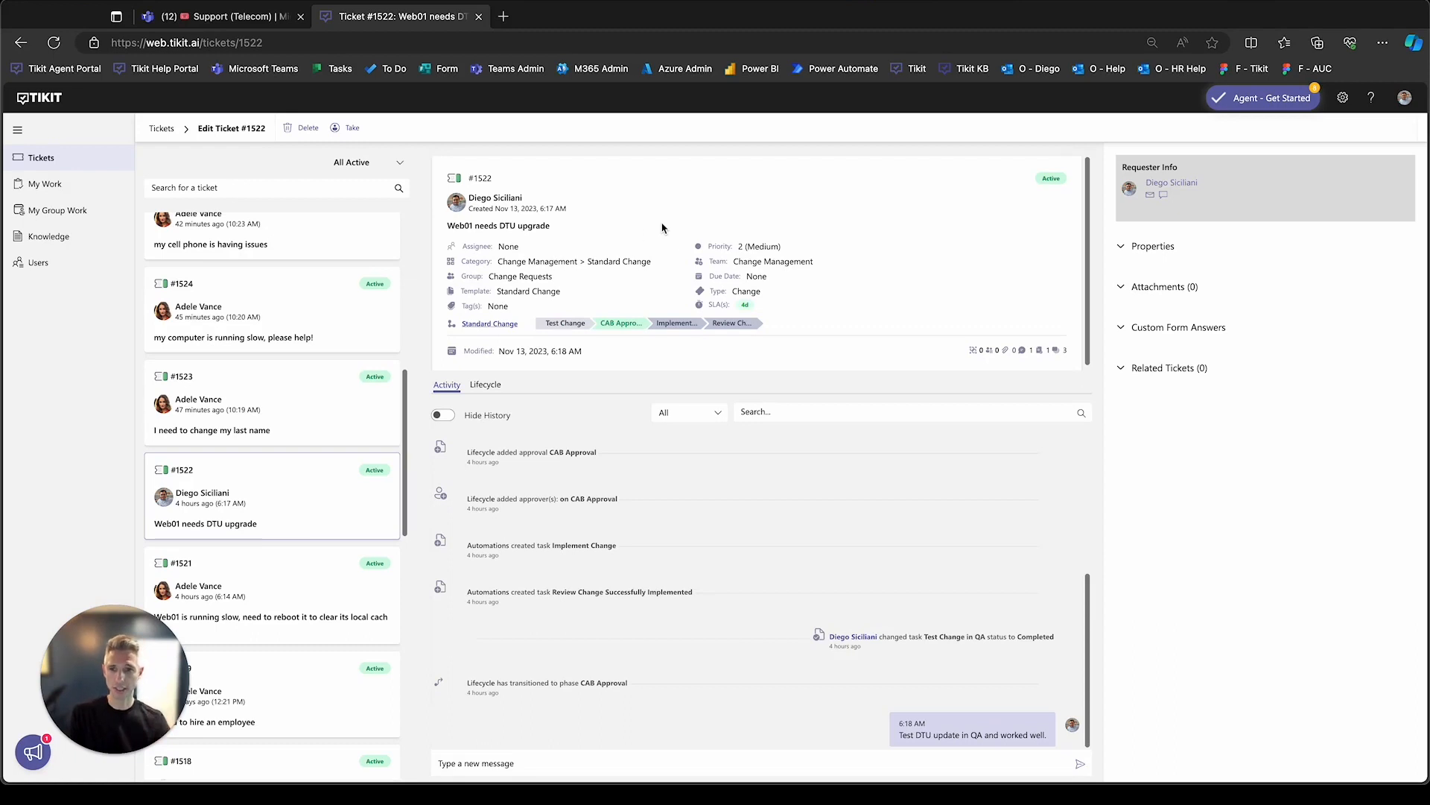
click(506, 325)
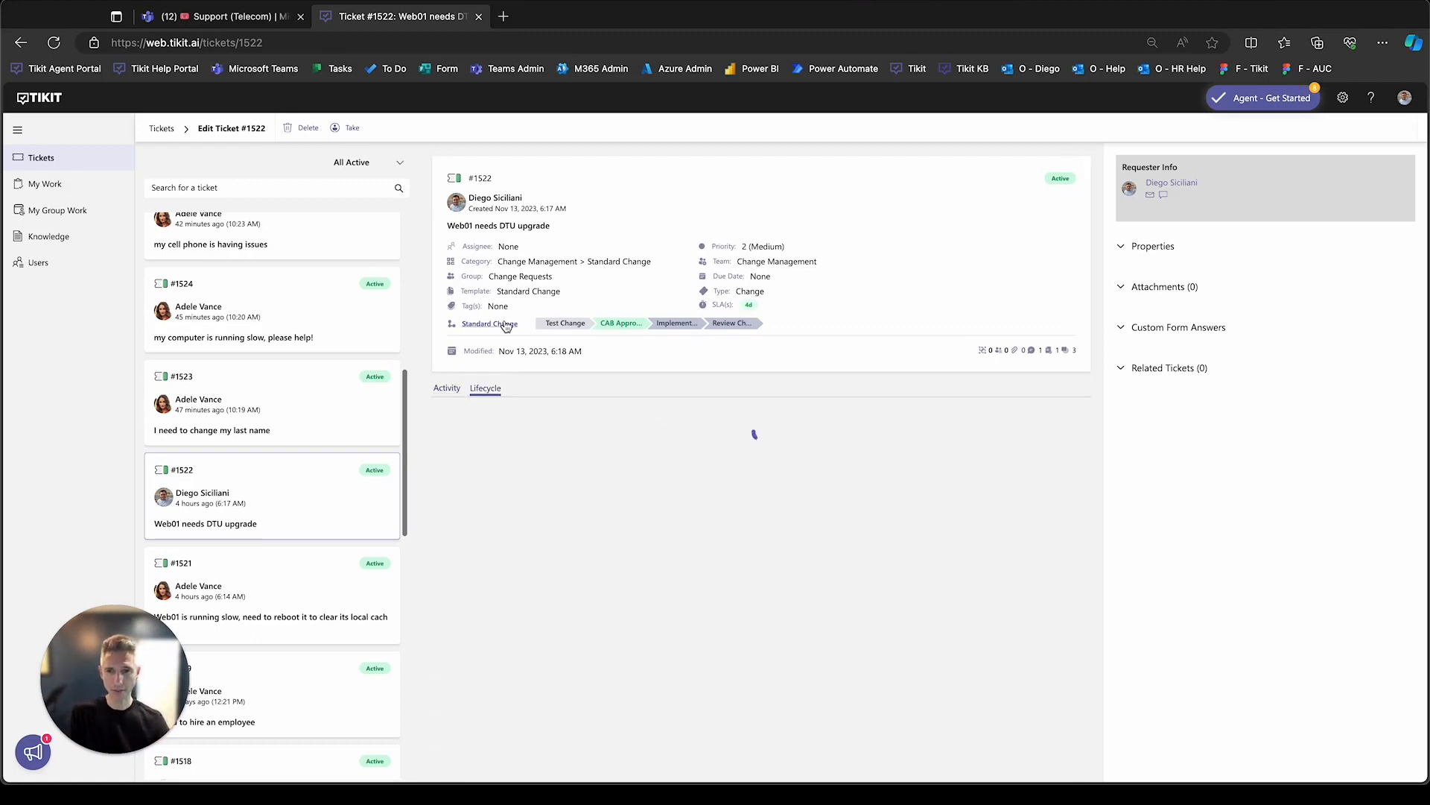
click(1150, 327)
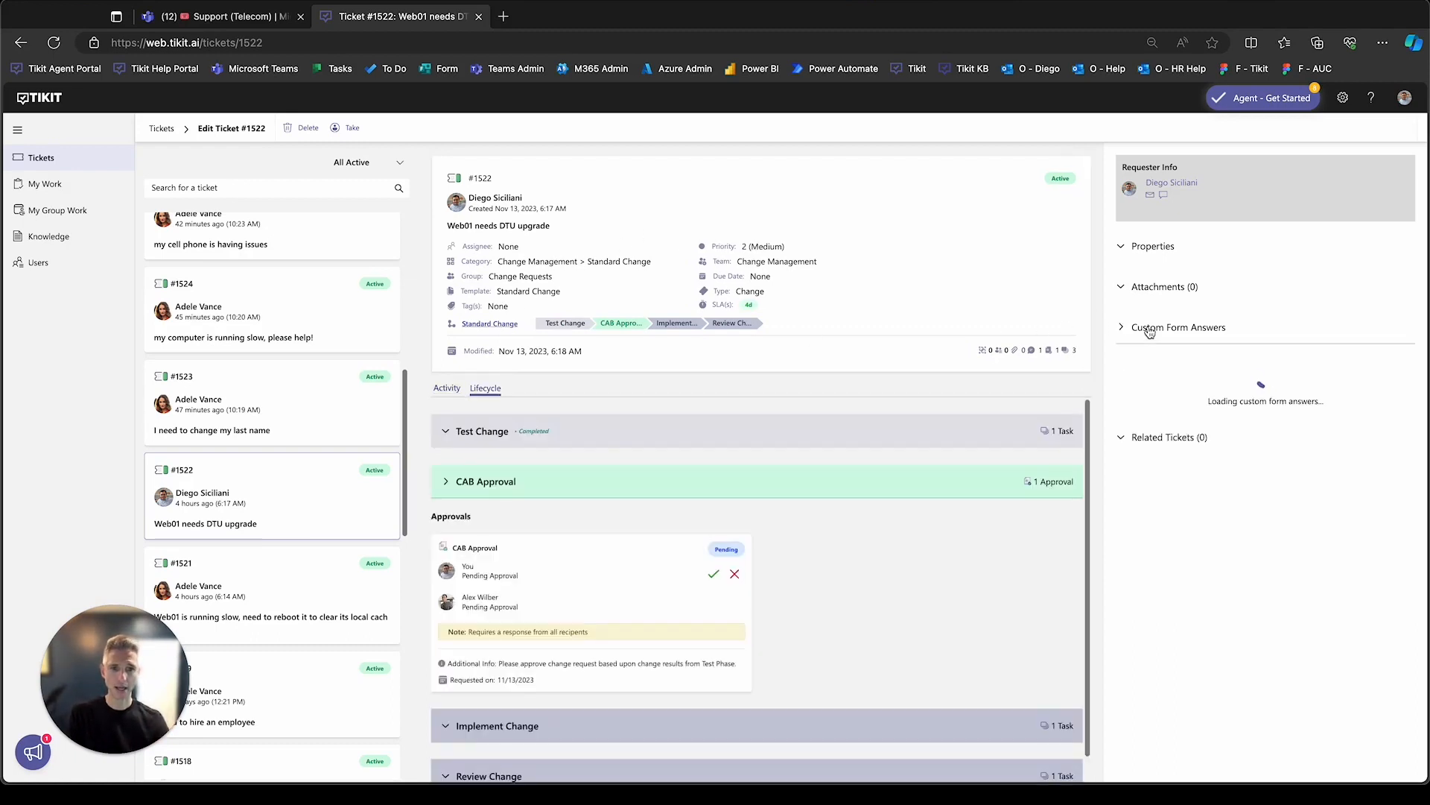
scroll(1157, 348, down, 1)
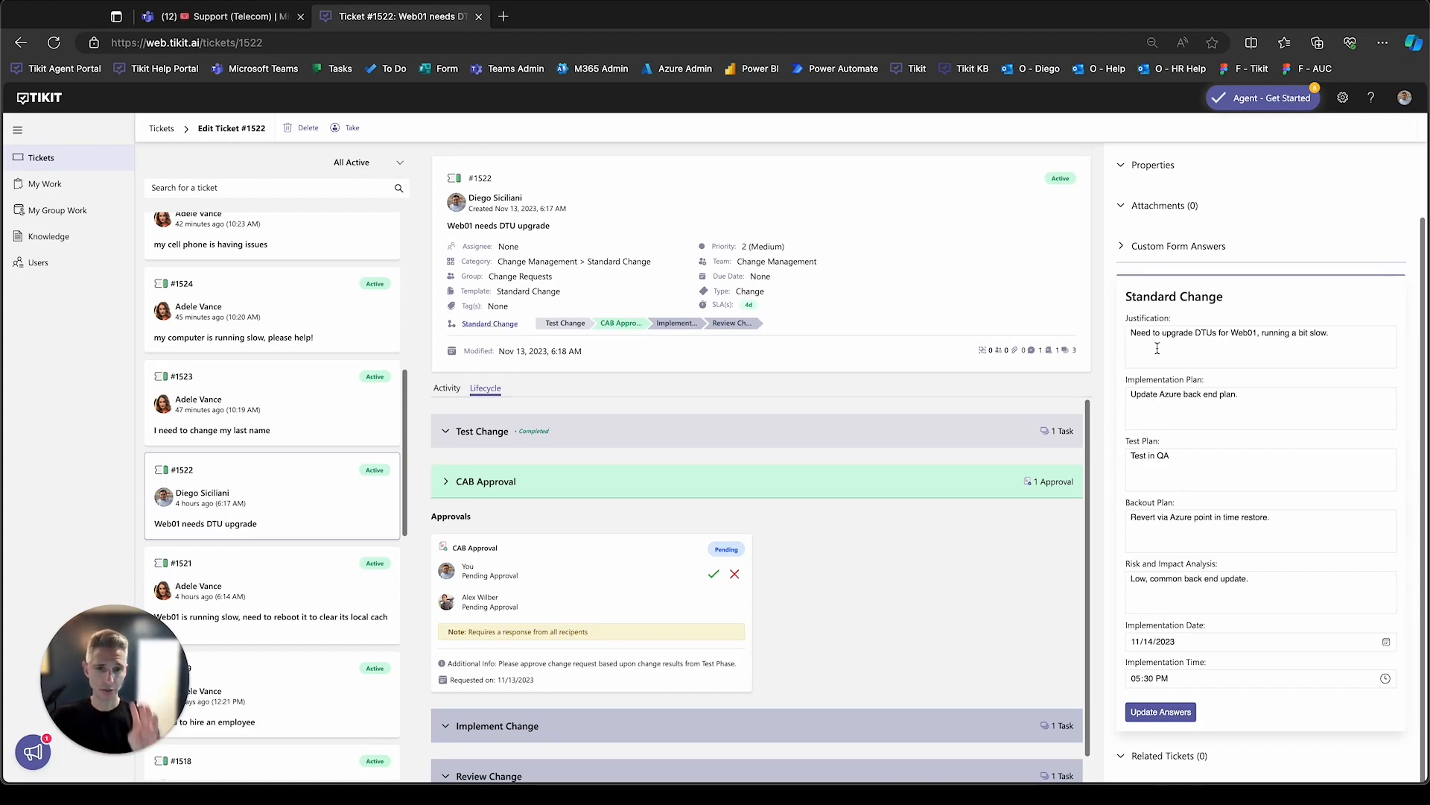
- Review the Test Change, CAB Approval, Implement Change and Review Change phases of the lifecycle, ending on CAB Approval
click(586, 325)
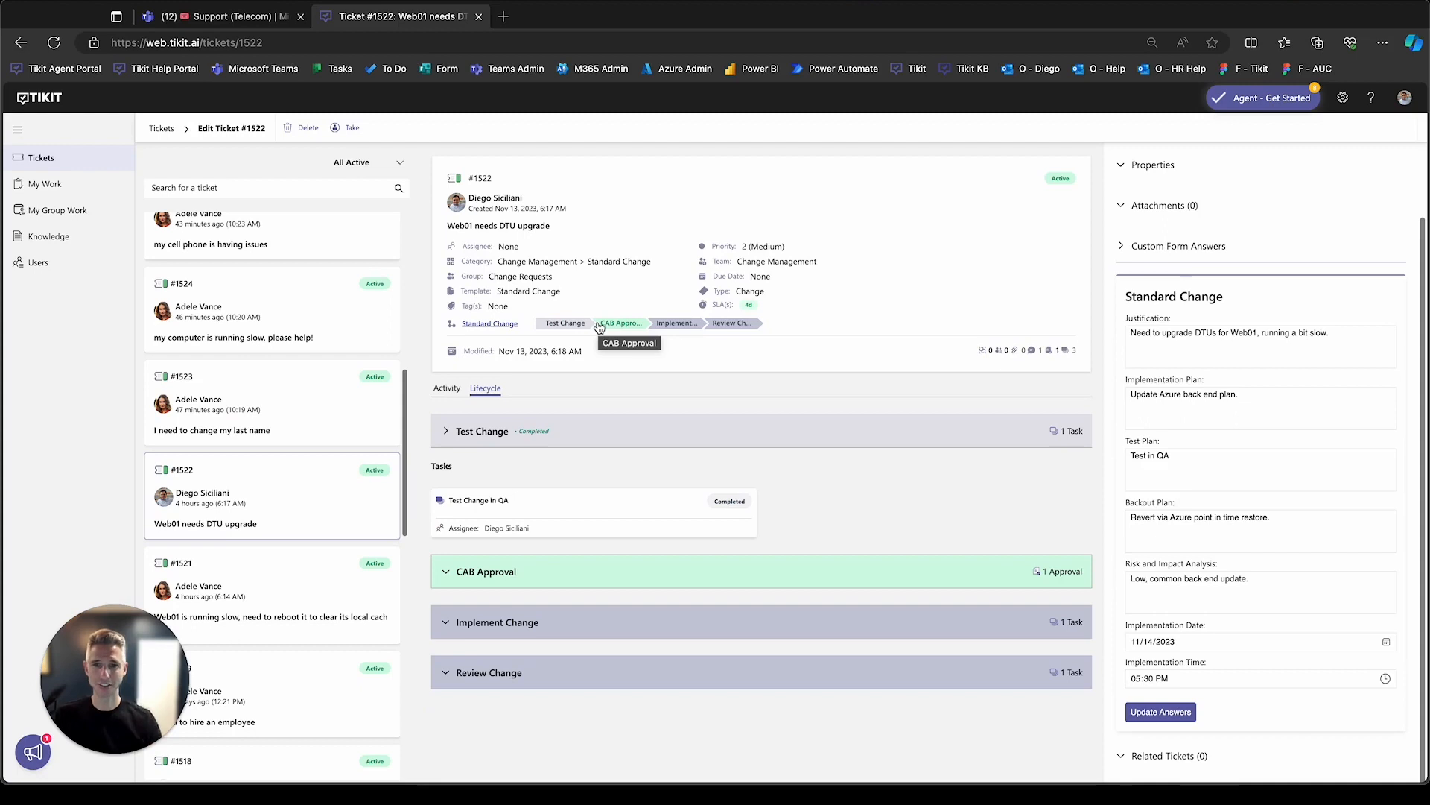
click(601, 327)
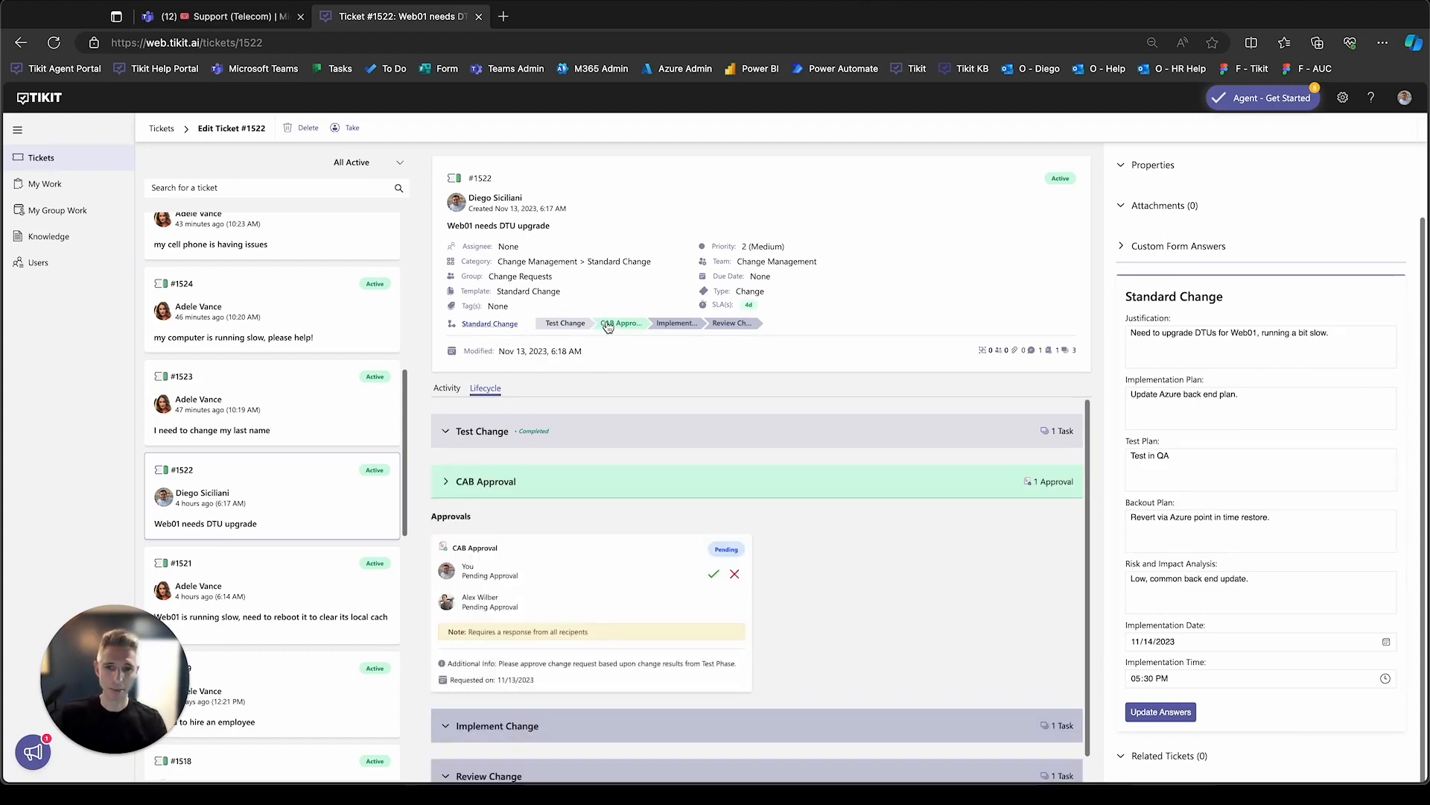
click(677, 326)
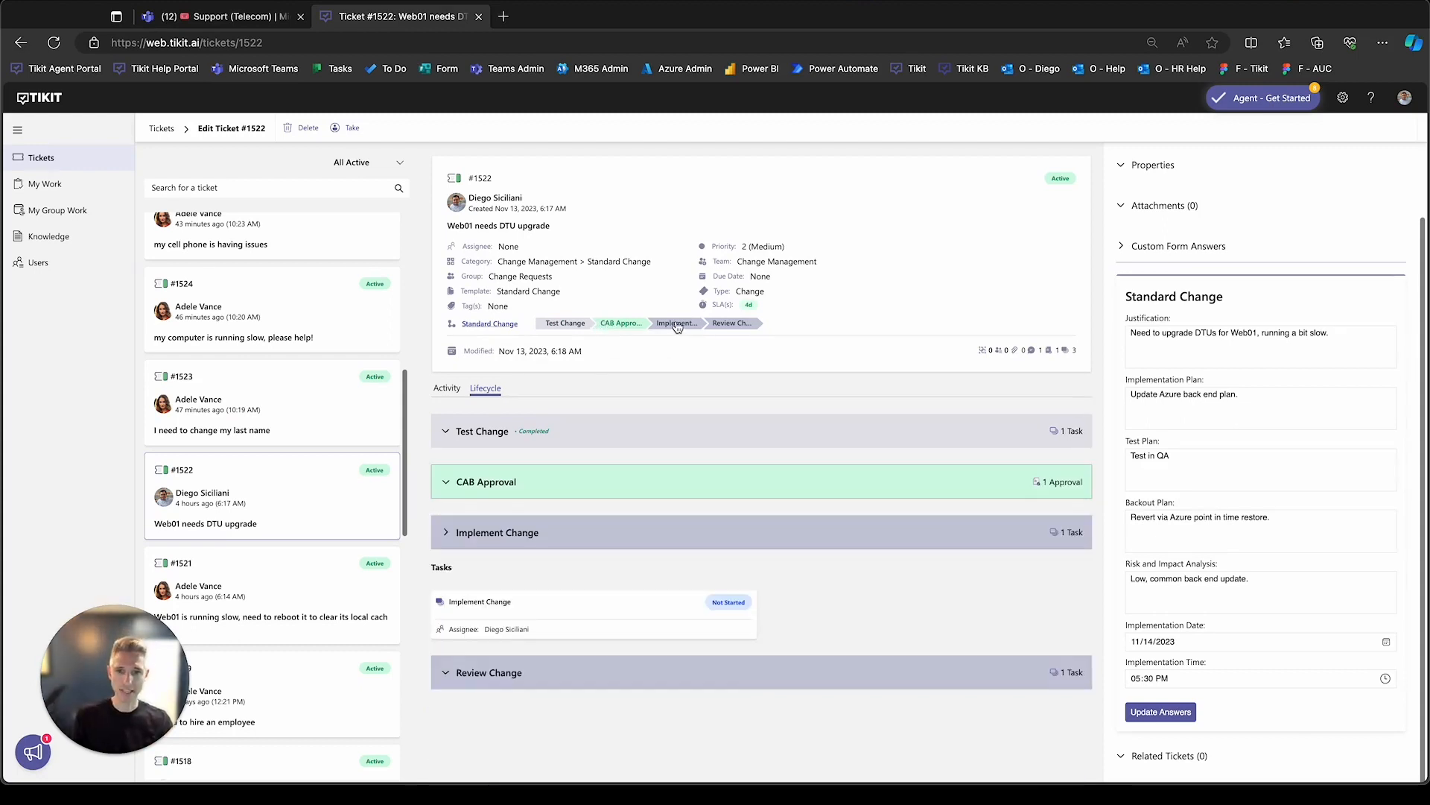
click(736, 324)
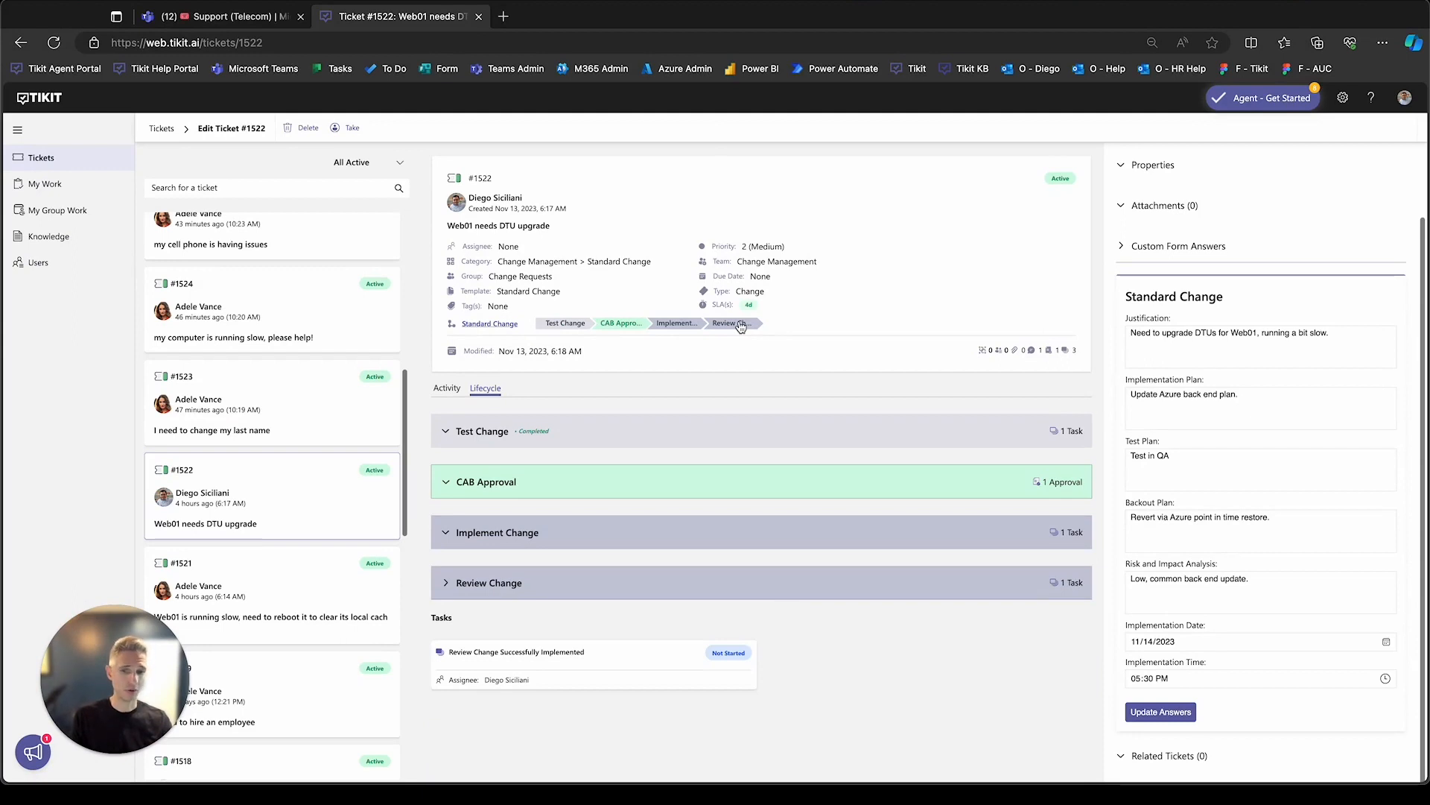
click(620, 325)
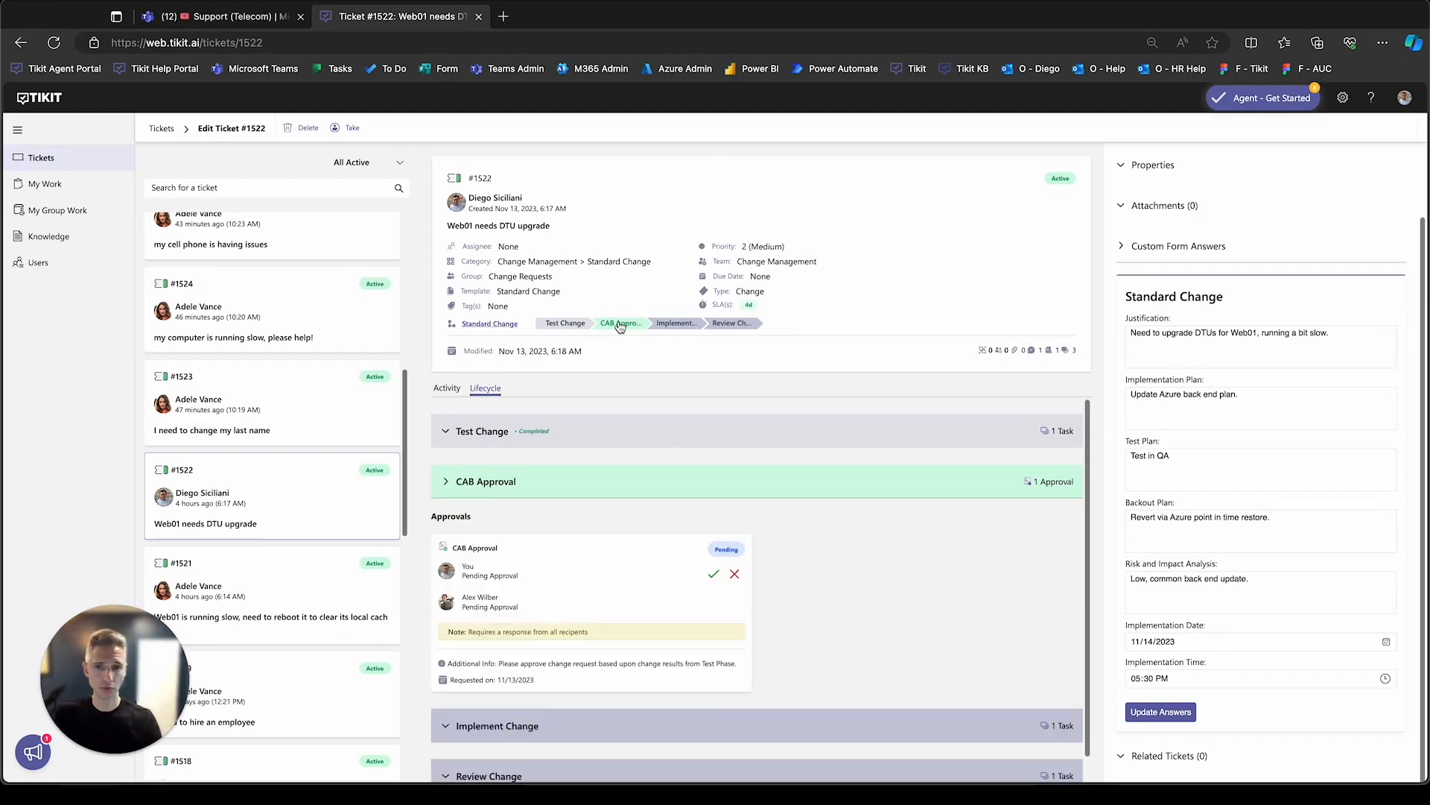